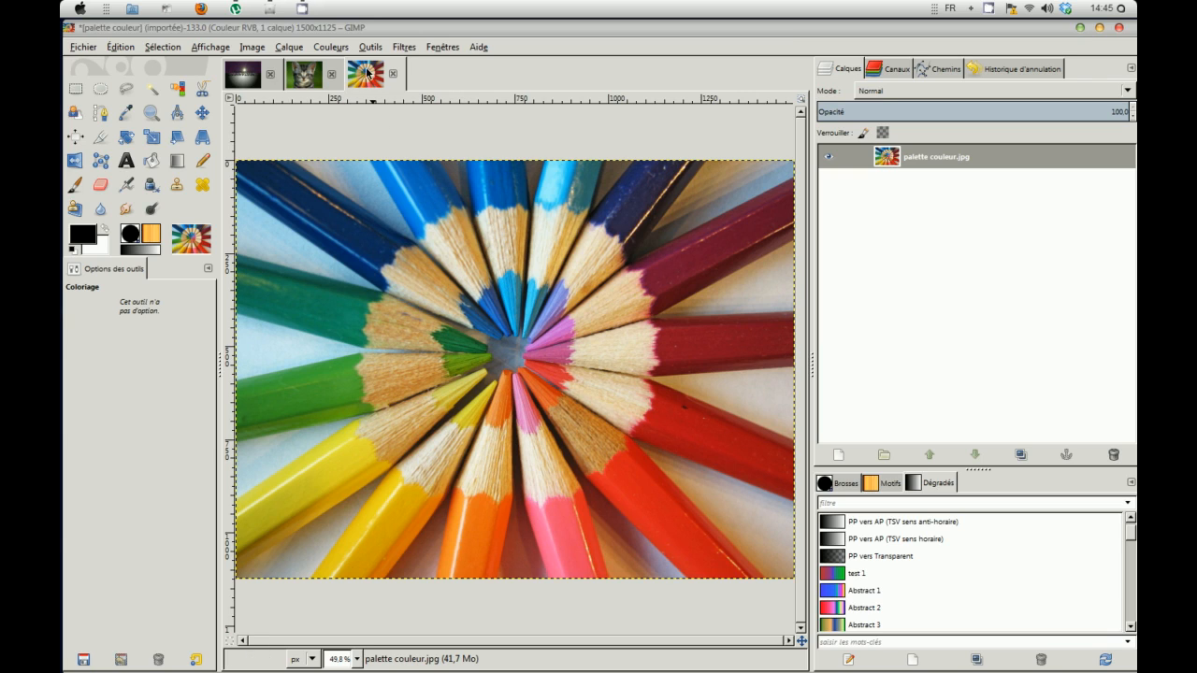
# Step: Duplicate the colour-pencils photo layer and switch on quick mask over the image
pyautogui.click(303, 76)
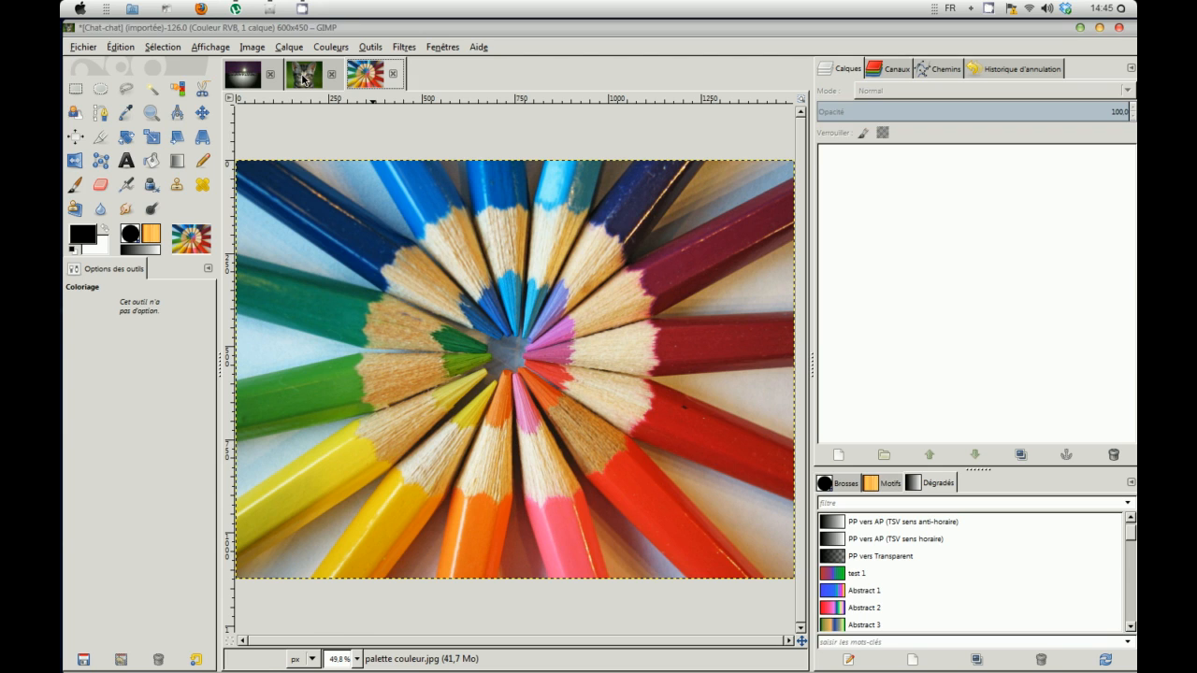
pyautogui.click(373, 82)
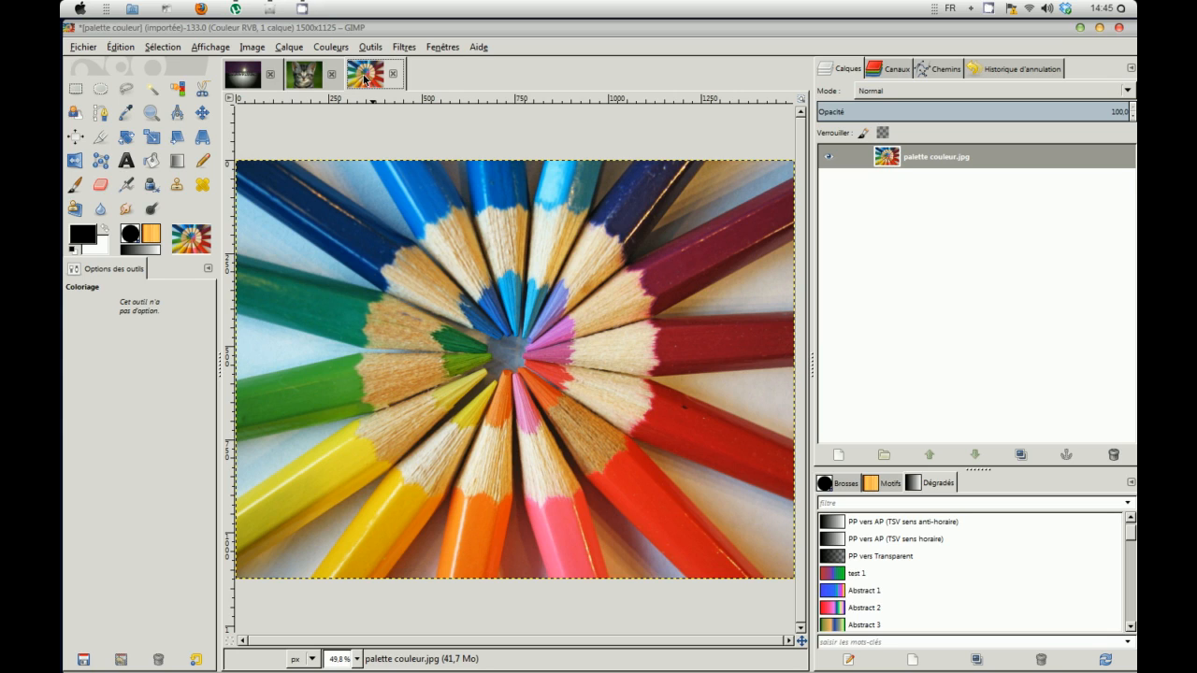
pyautogui.click(1034, 457)
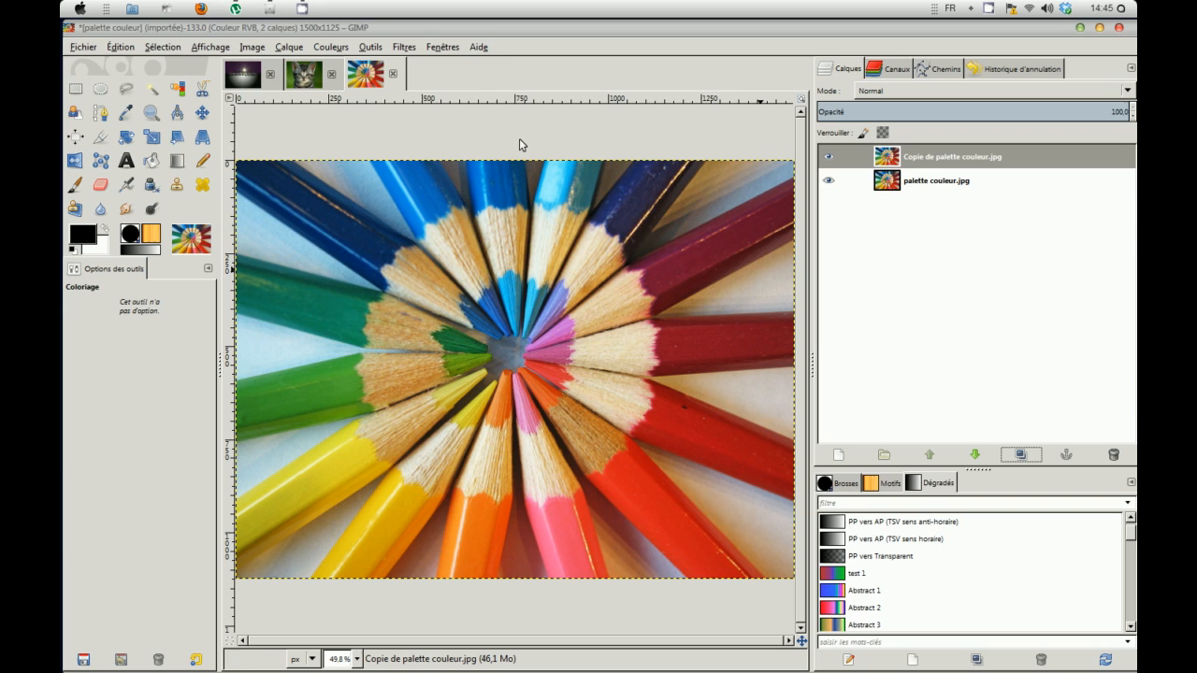
pyautogui.click(161, 47)
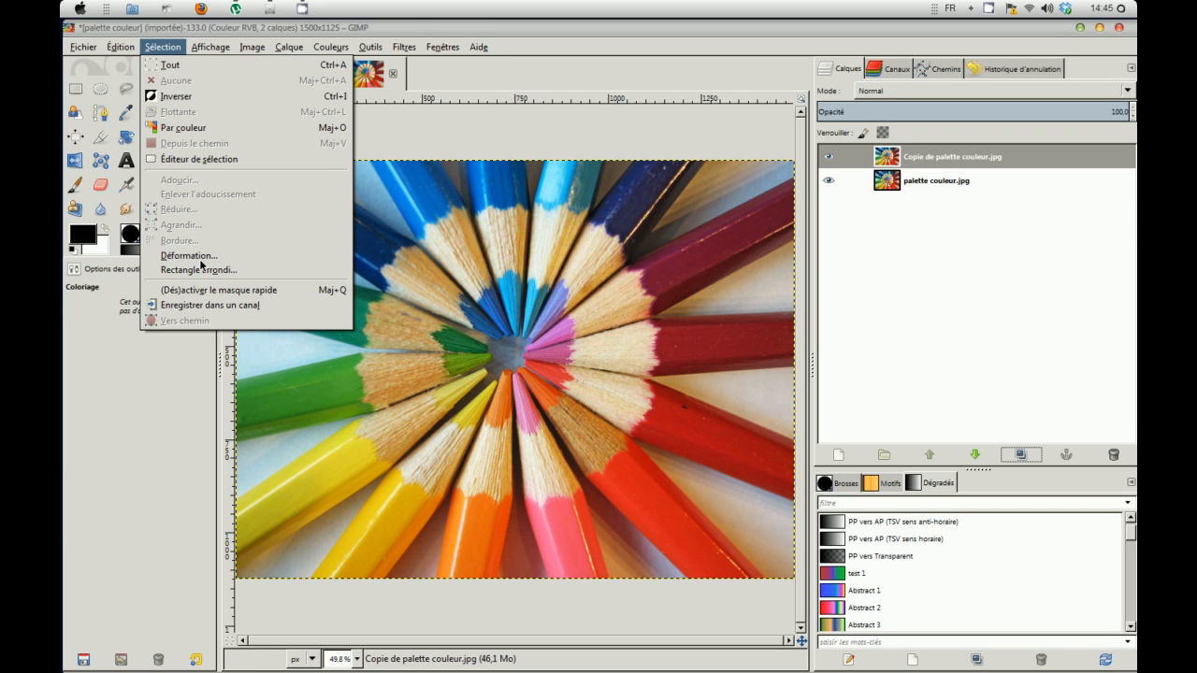
pyautogui.click(212, 291)
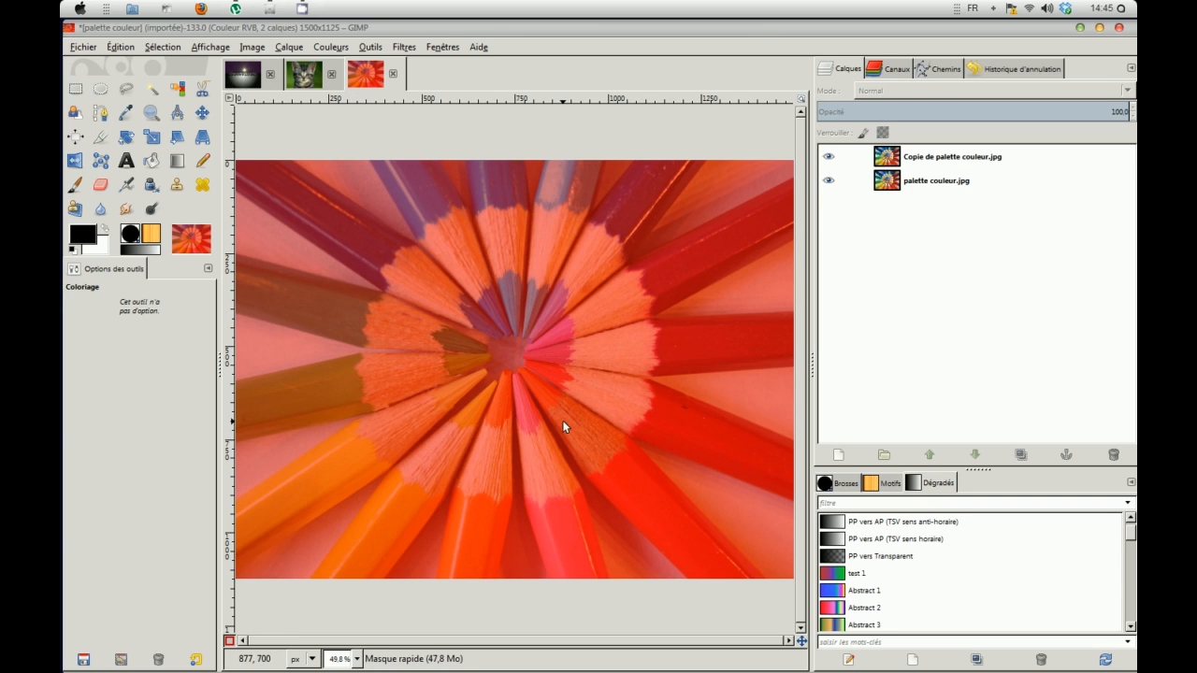
# Step: Make white the foreground colour and pick the Paintbrush (2. Hardness 100, size 19.50)
pyautogui.click(104, 230)
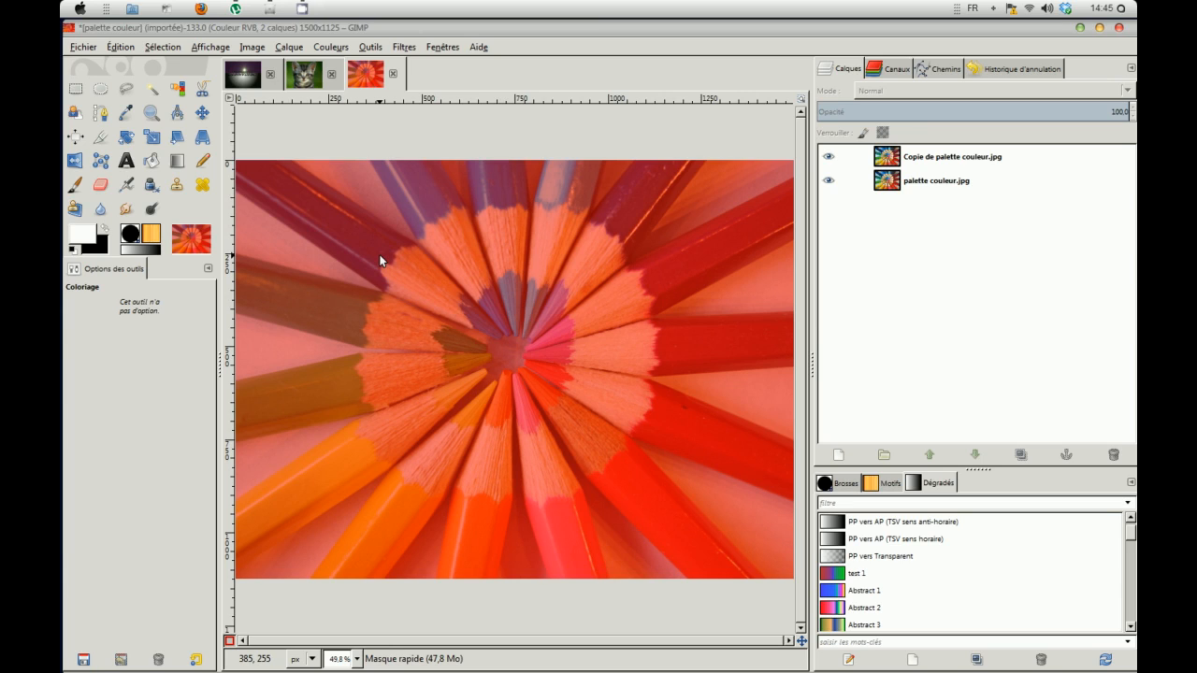
pyautogui.click(106, 232)
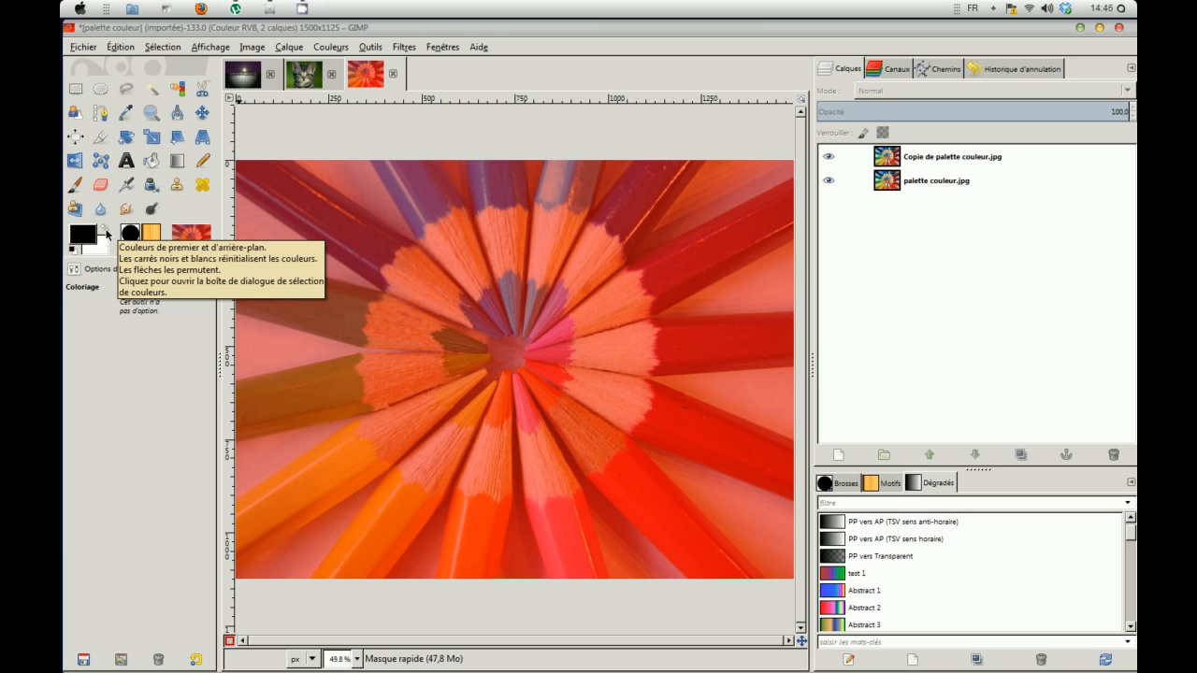
pyautogui.click(105, 230)
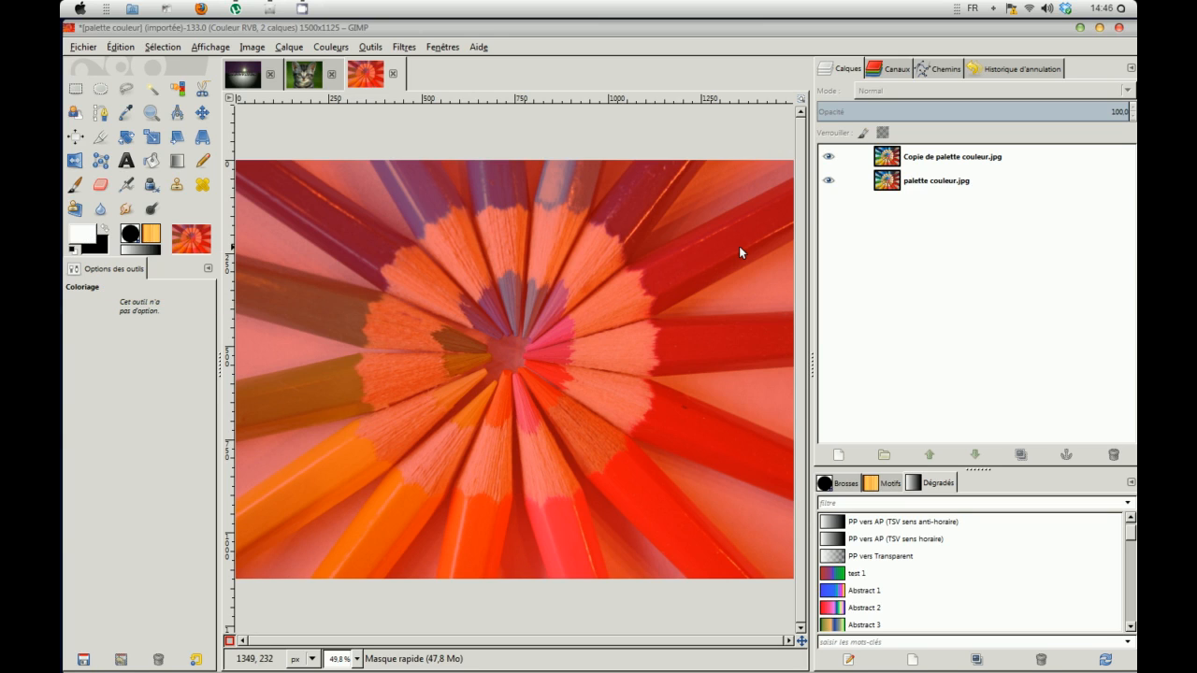
pyautogui.click(75, 184)
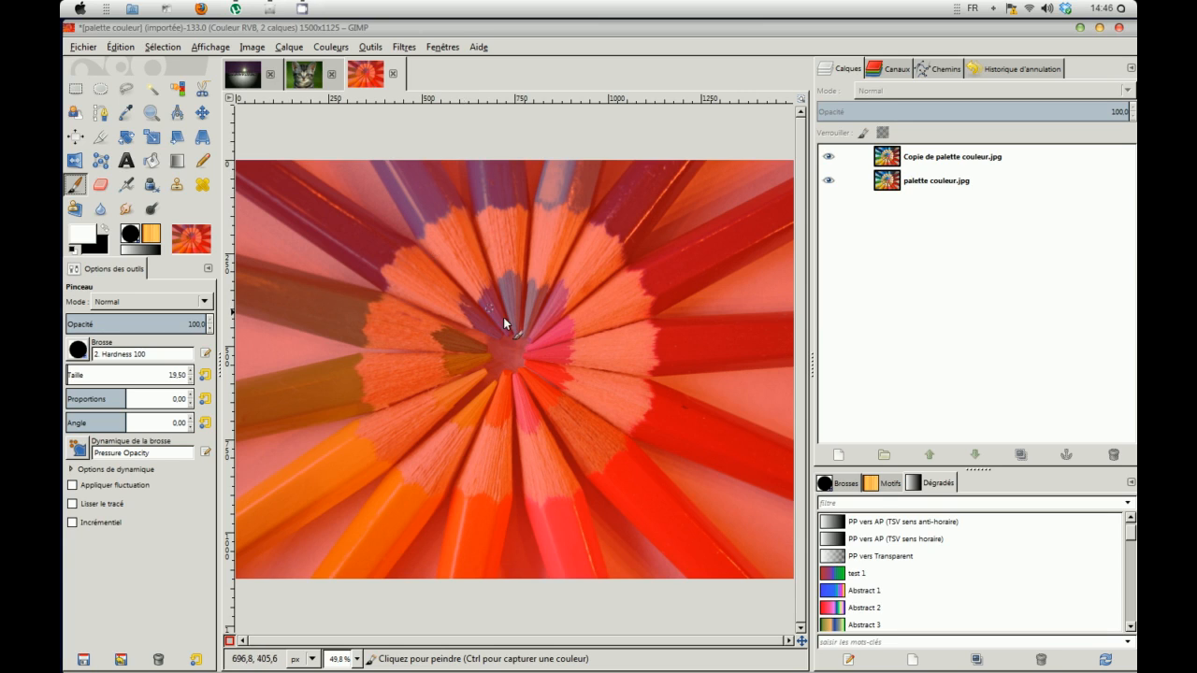
# Step: Paint straight white lines outlining the blue pencil from its top to its tip
pyautogui.click(374, 160)
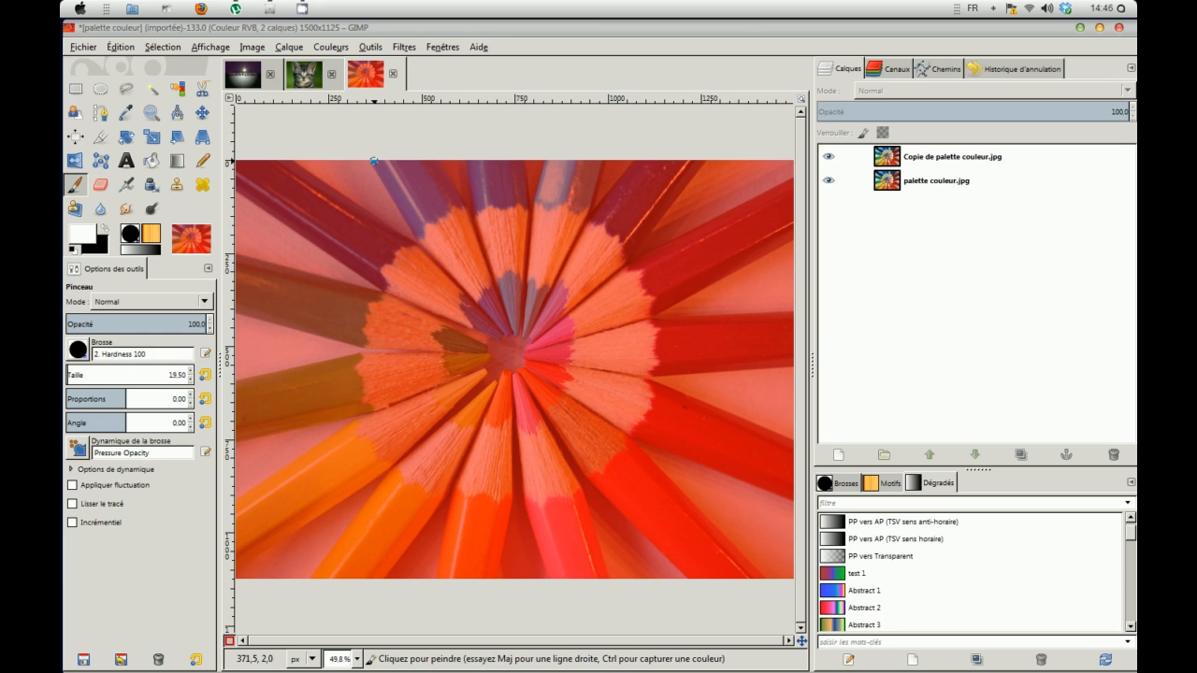
pyautogui.keyDown('shift'); pyautogui.click(421, 242); pyautogui.keyUp('shift')
pyautogui.keyDown('shift'); pyautogui.click(502, 325); pyautogui.keyUp('shift')
pyautogui.keyDown('shift'); pyautogui.click(509, 334); pyautogui.keyUp('shift')
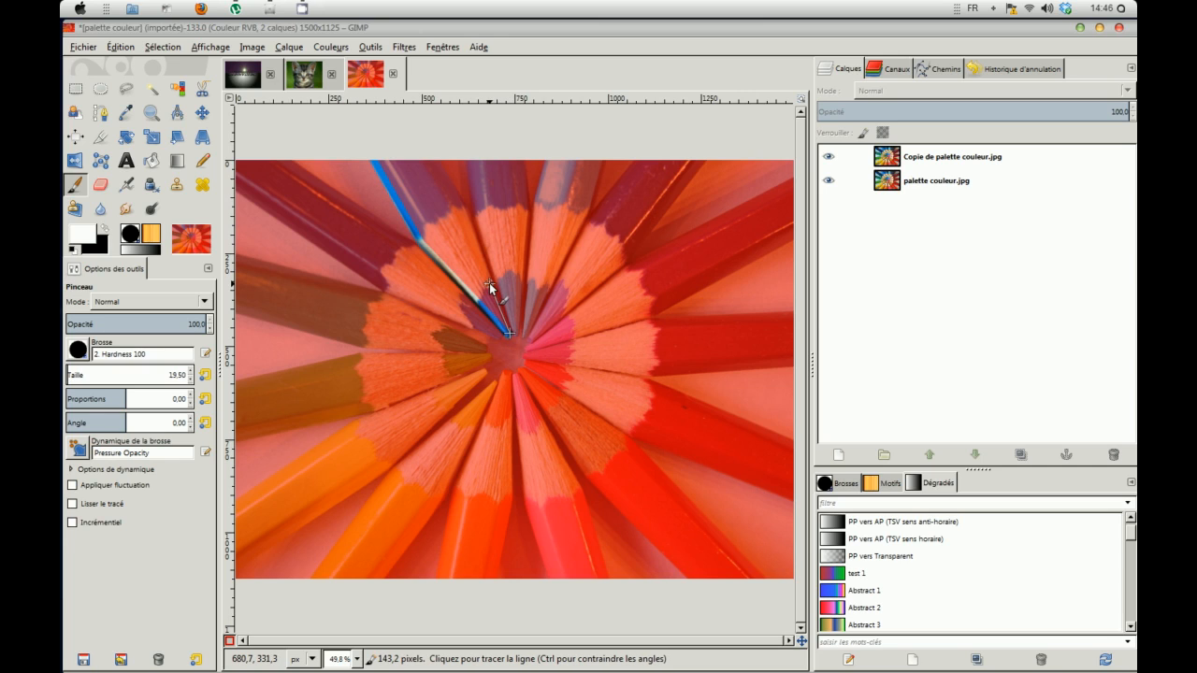
pyautogui.keyDown('shift'); pyautogui.click(440, 160); pyautogui.keyUp('shift')
pyautogui.keyDown('shift'); pyautogui.click(380, 160); pyautogui.keyUp('shift')
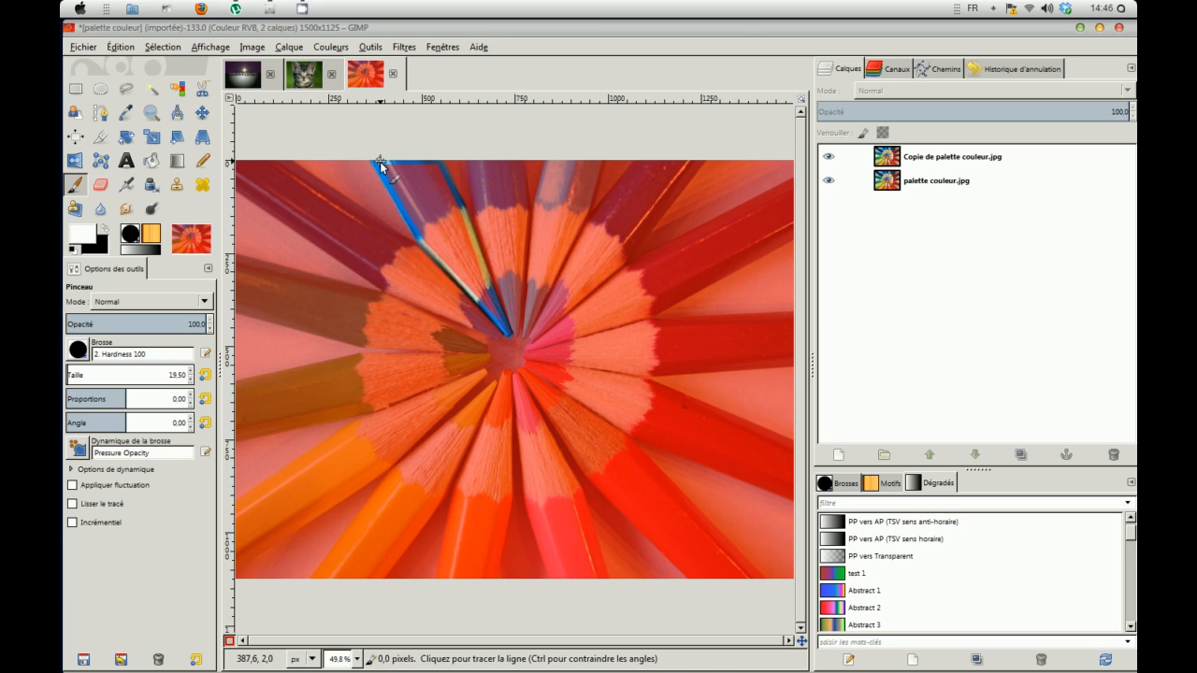
# Step: Enlarge the brush to 27.52 and paint the blue pencil's interior clear of the mask
pyautogui.moveTo(384, 167)
pyautogui.mouseDown()
pyautogui.moveTo(415, 217)
pyautogui.moveTo(396, 178)
pyautogui.mouseUp()
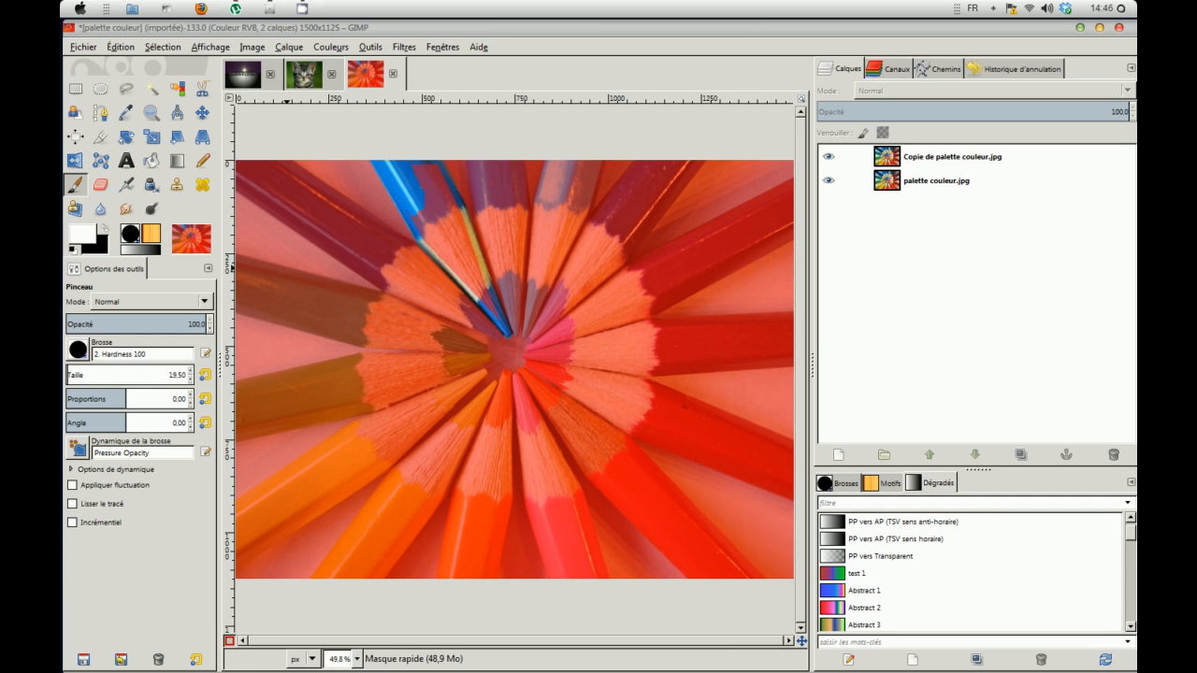
pyautogui.moveTo(68, 374); pyautogui.dragTo(80, 373)
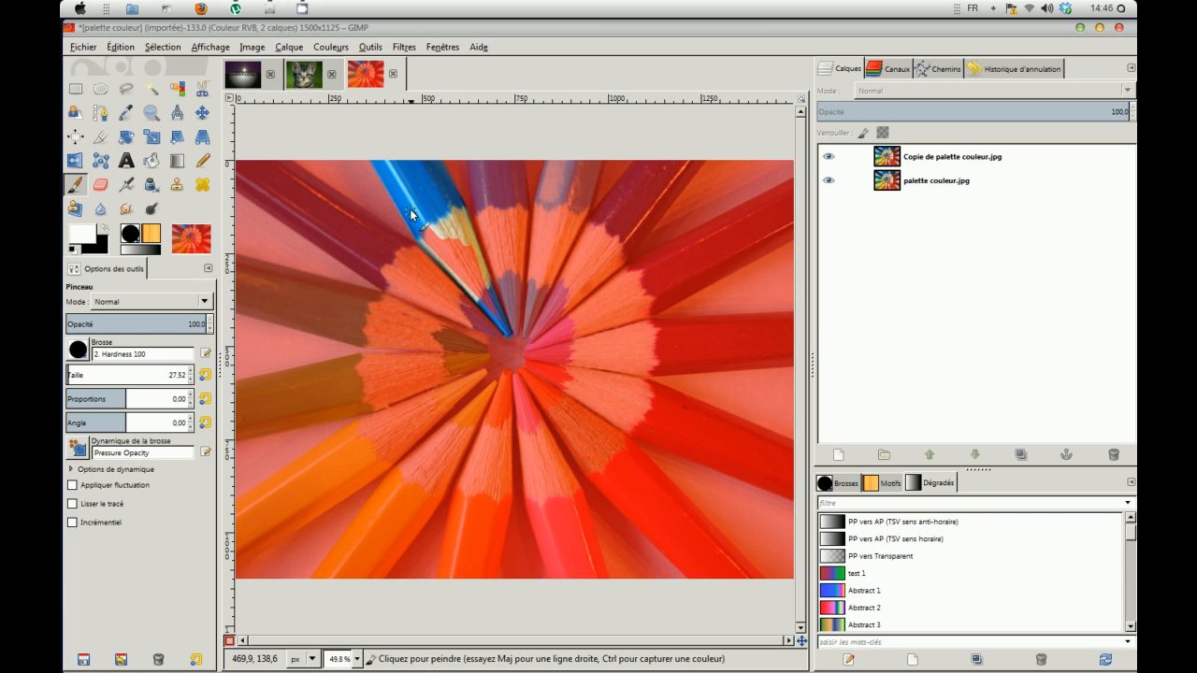
pyautogui.moveTo(449, 227)
pyautogui.mouseDown()
pyautogui.moveTo(511, 335)
pyautogui.moveTo(441, 254)
pyautogui.moveTo(467, 266)
pyautogui.mouseUp()
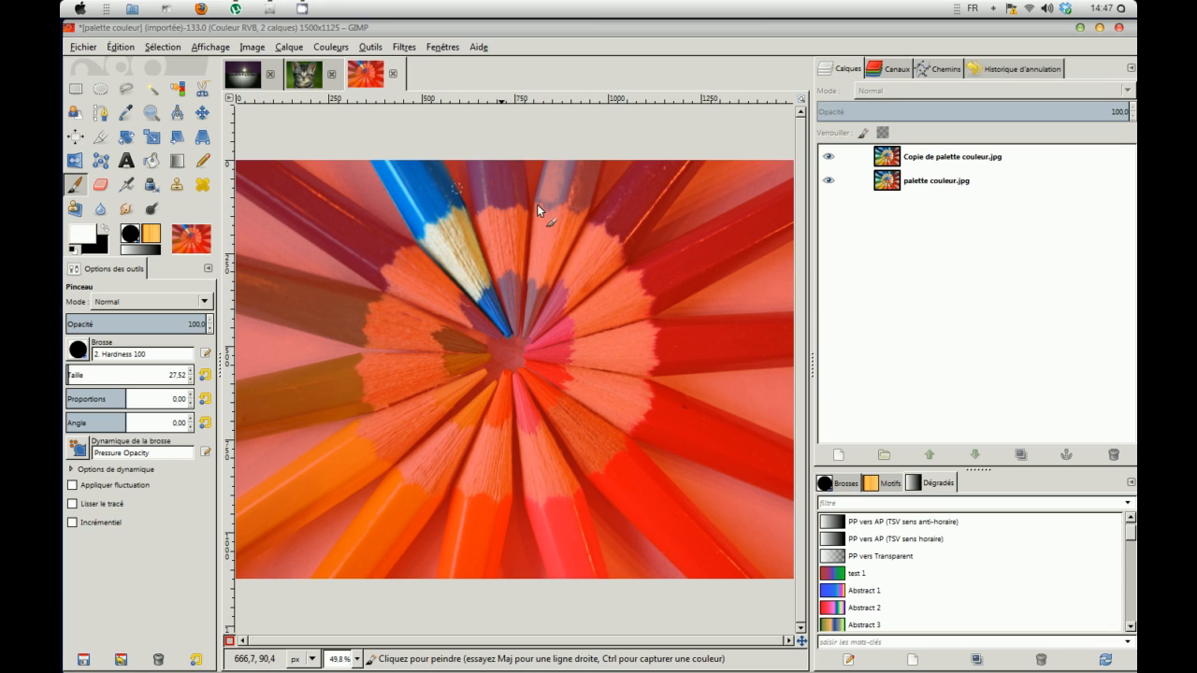
pyautogui.click(155, 48)
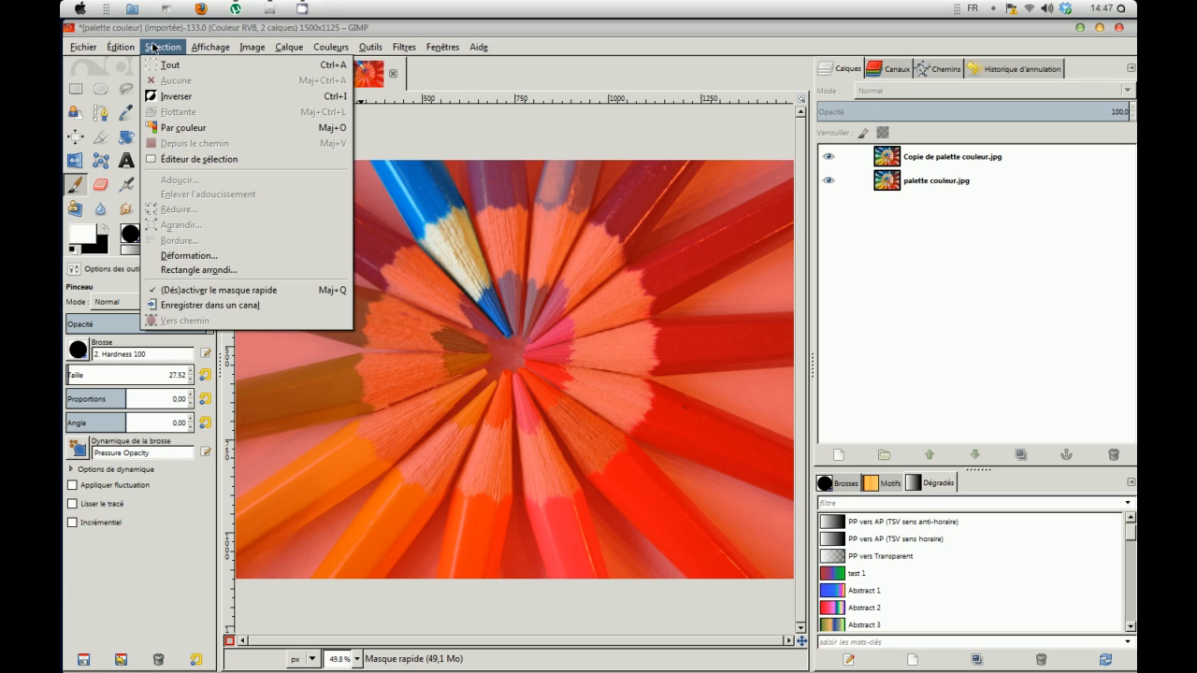
# Step: Toggle quick mask off and on to check the painted pencil area
pyautogui.click(201, 290)
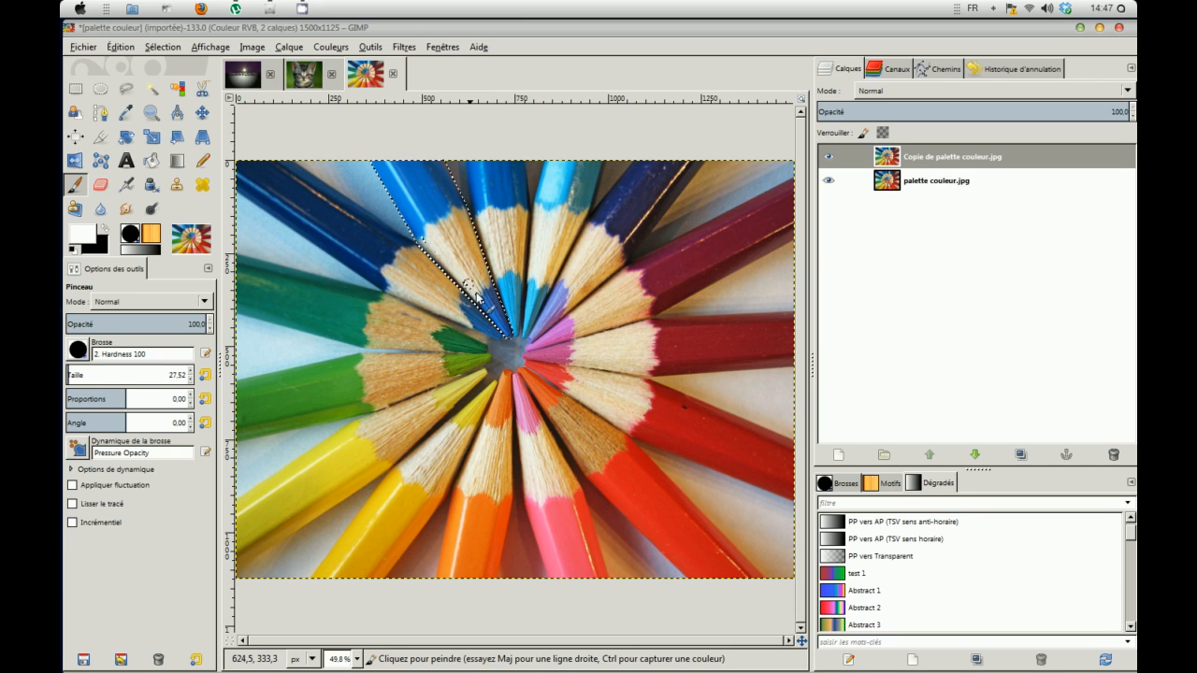
pyautogui.click(161, 47)
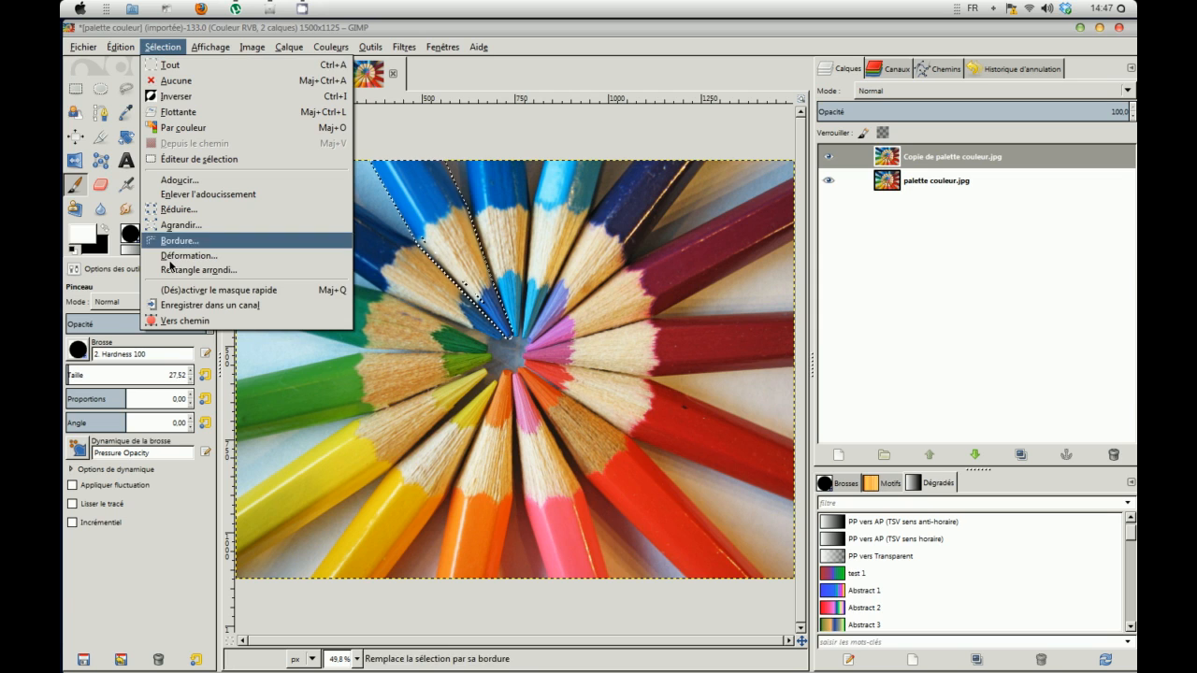
pyautogui.click(168, 295)
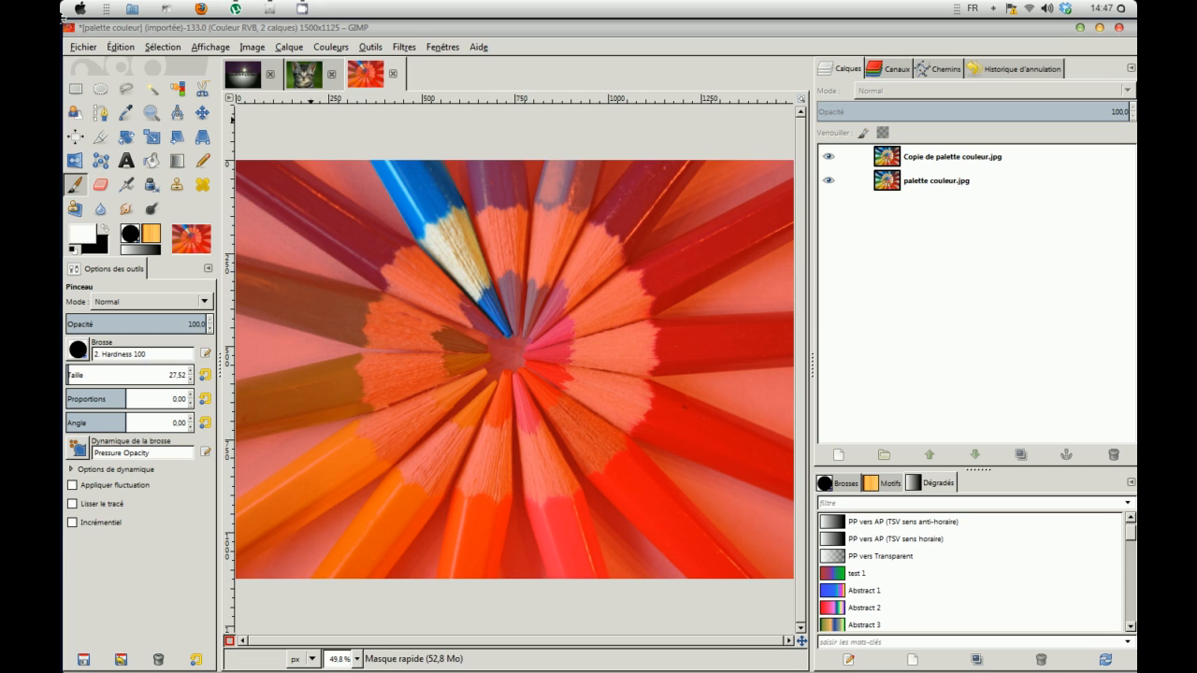
pyautogui.click(162, 47)
pyautogui.click(177, 290)
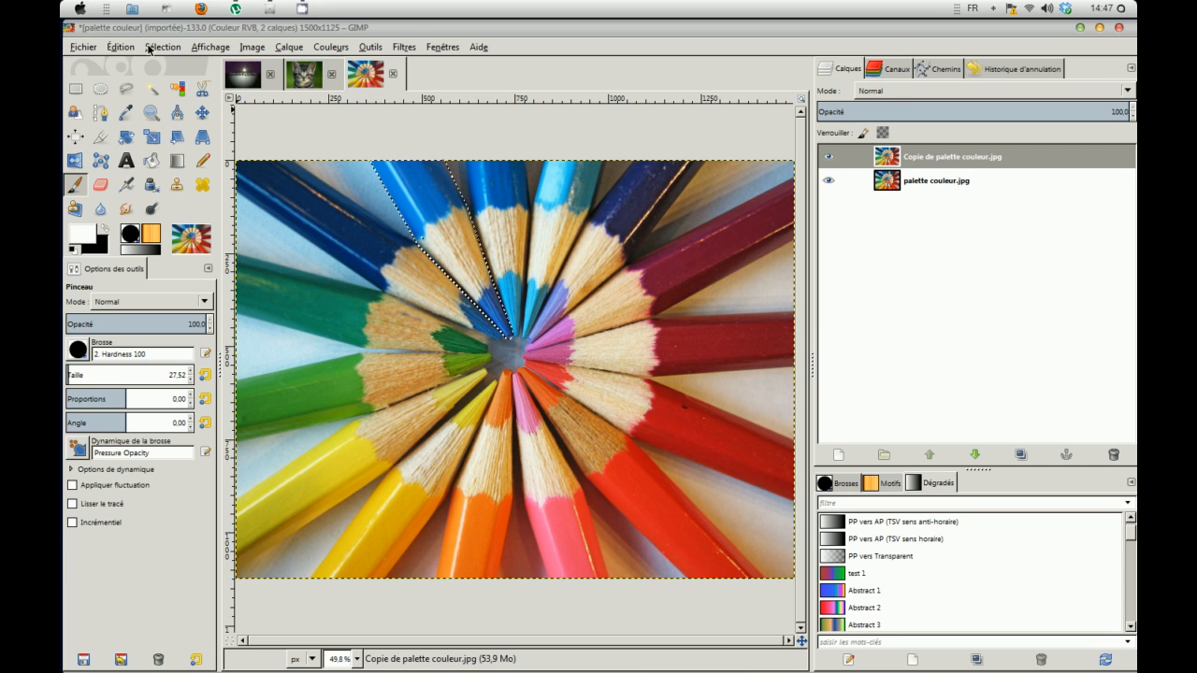
pyautogui.click(148, 46)
pyautogui.click(177, 290)
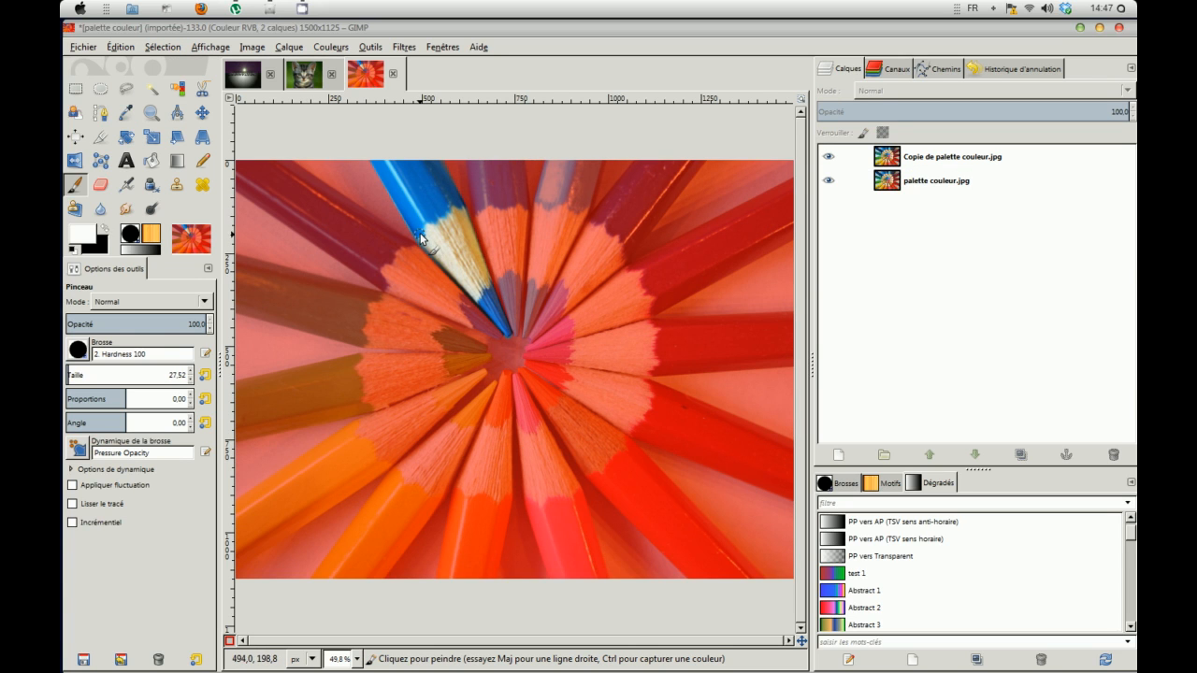
# Step: Turn quick mask off and invert the selection to everything but the pencil
pyautogui.click(173, 48)
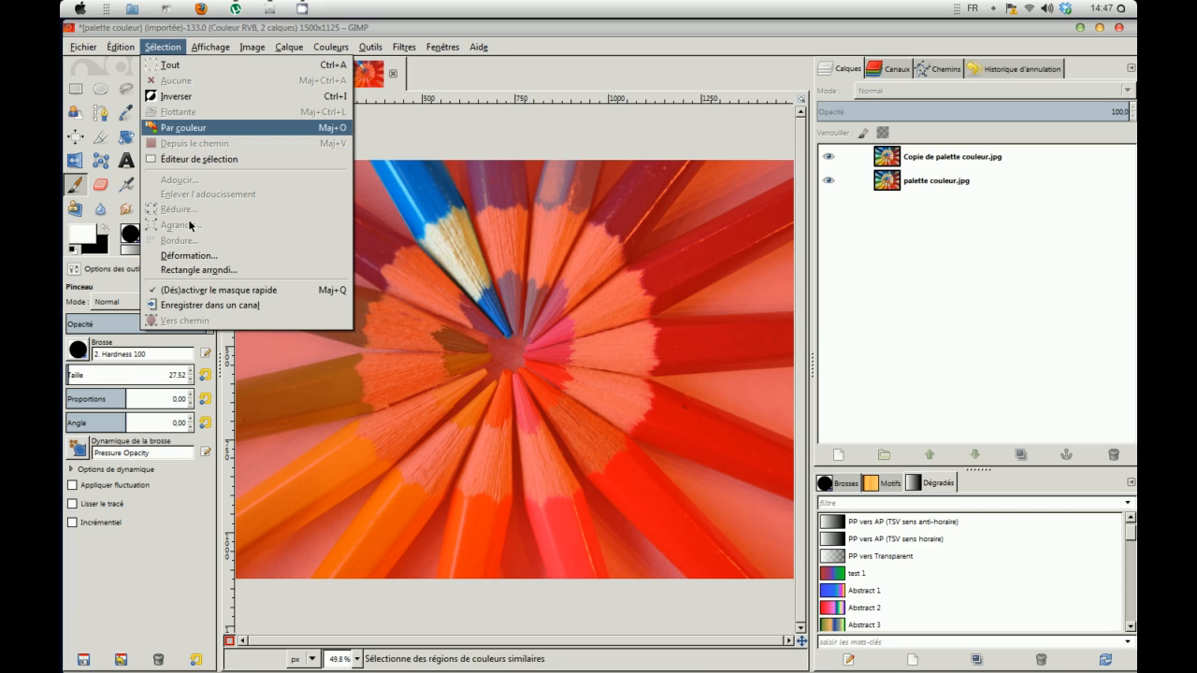
pyautogui.click(202, 291)
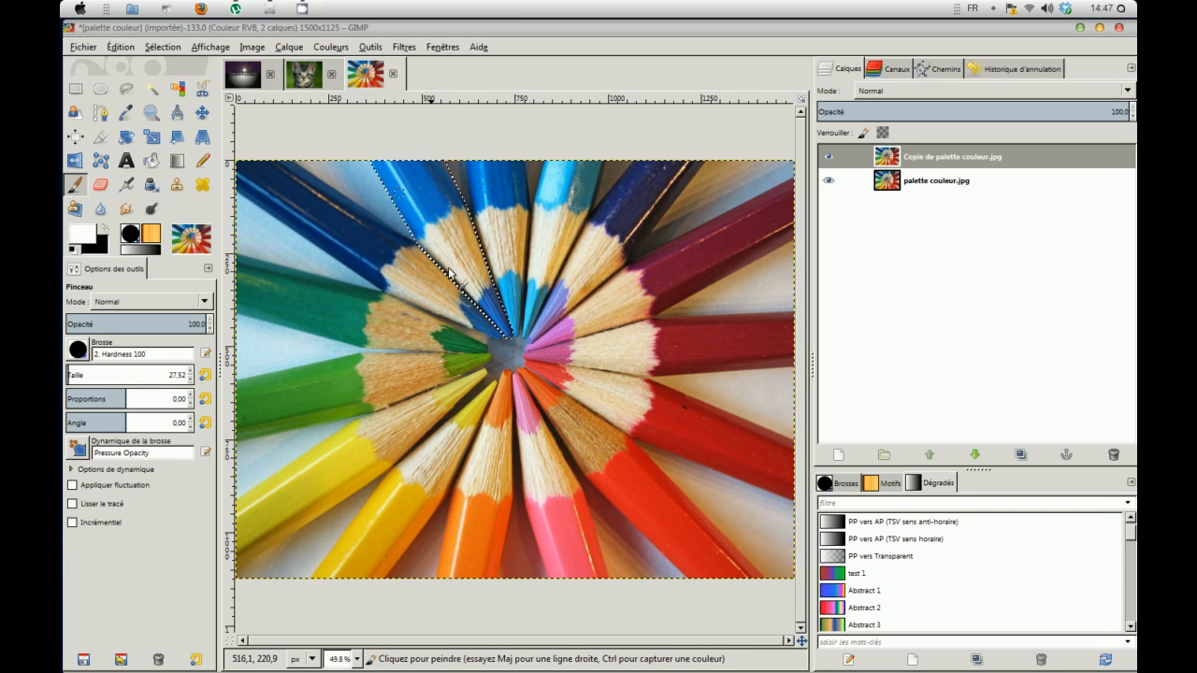
pyautogui.click(162, 47)
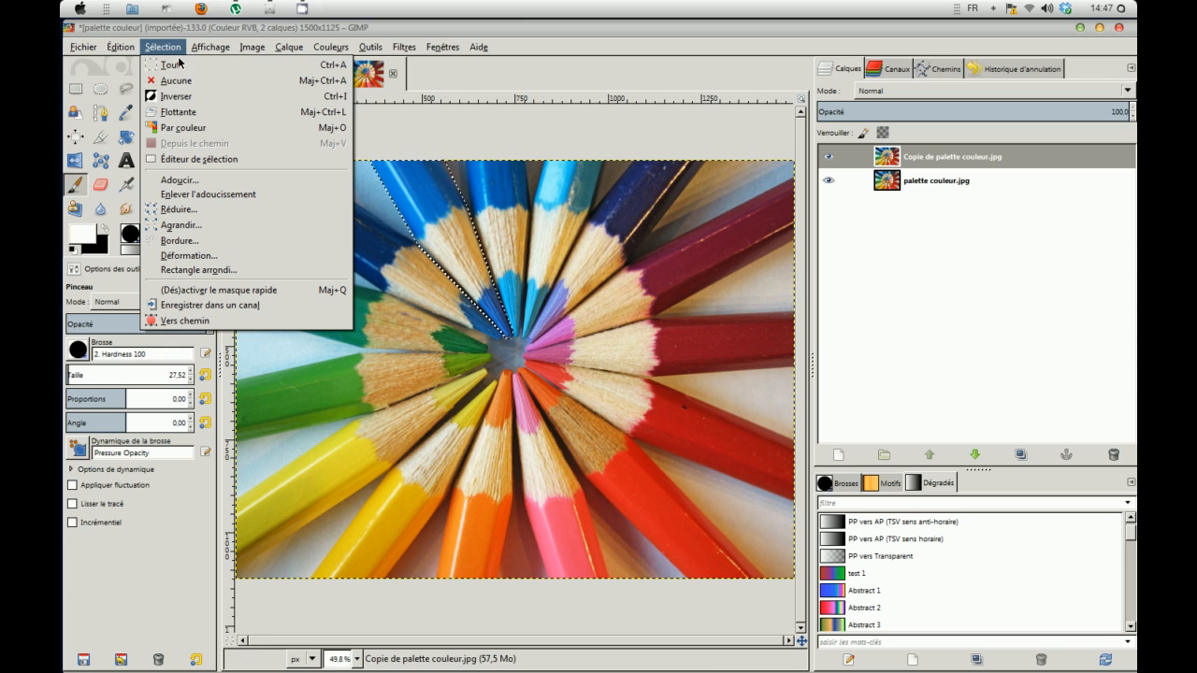
pyautogui.click(177, 96)
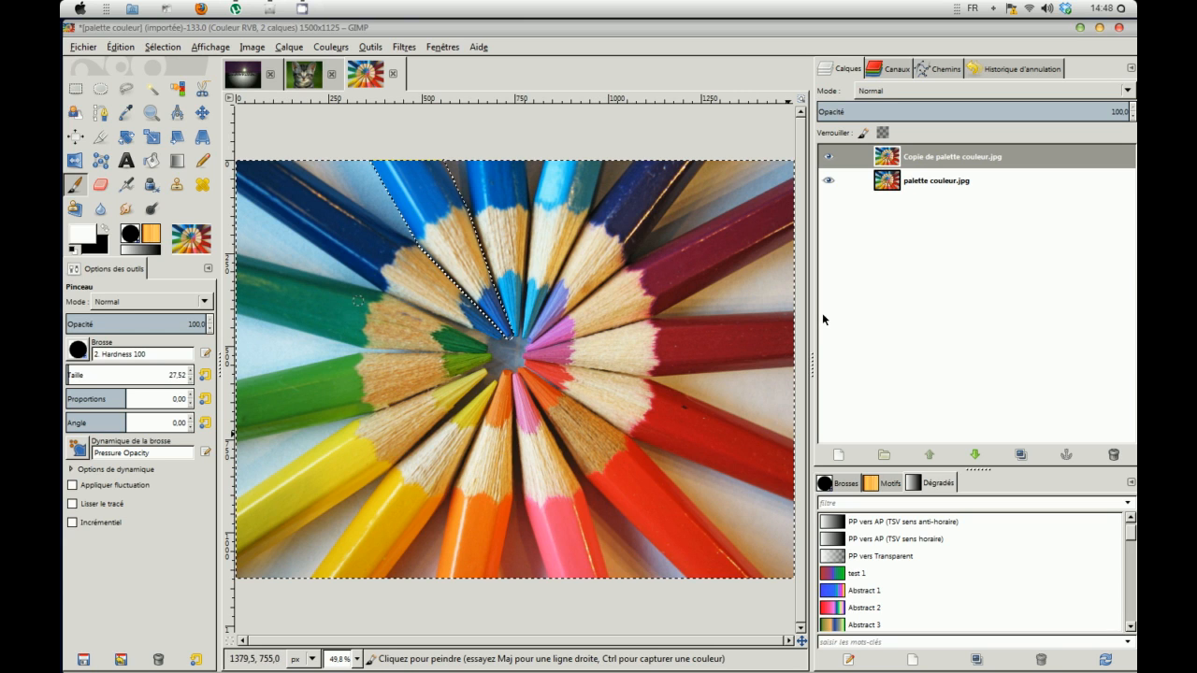
pyautogui.click(291, 48)
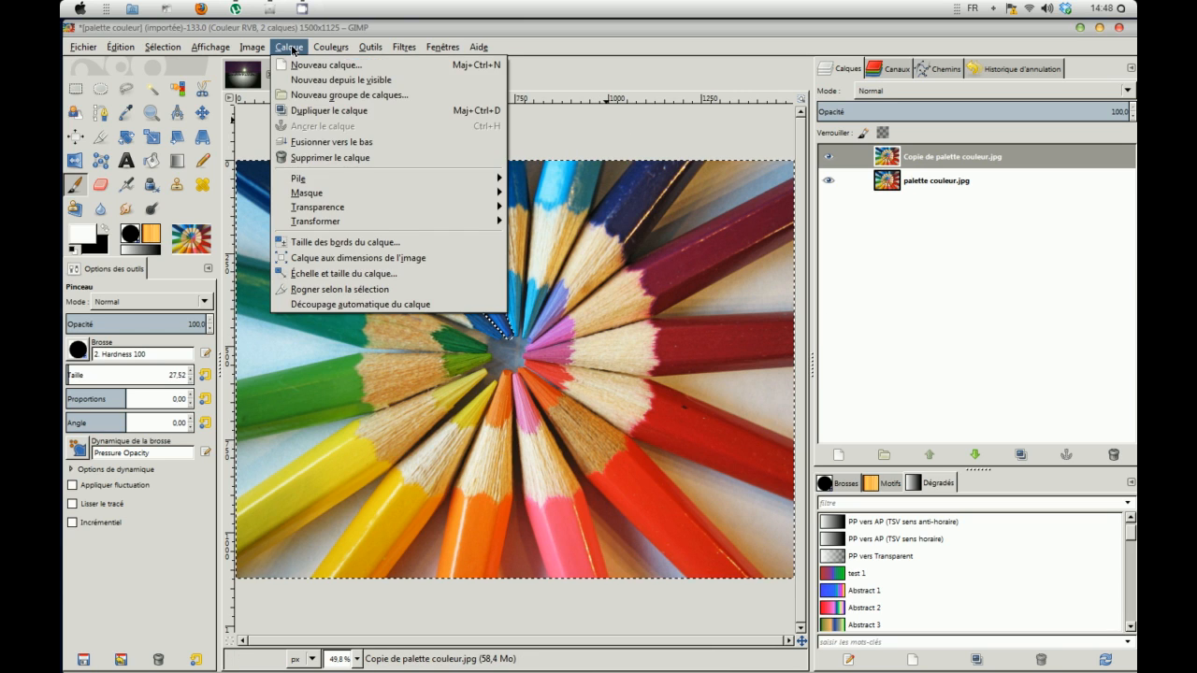
# Step: Desaturate the pencils copy layer by Luminosité outside the blue pencil
pyautogui.moveTo(327, 48)
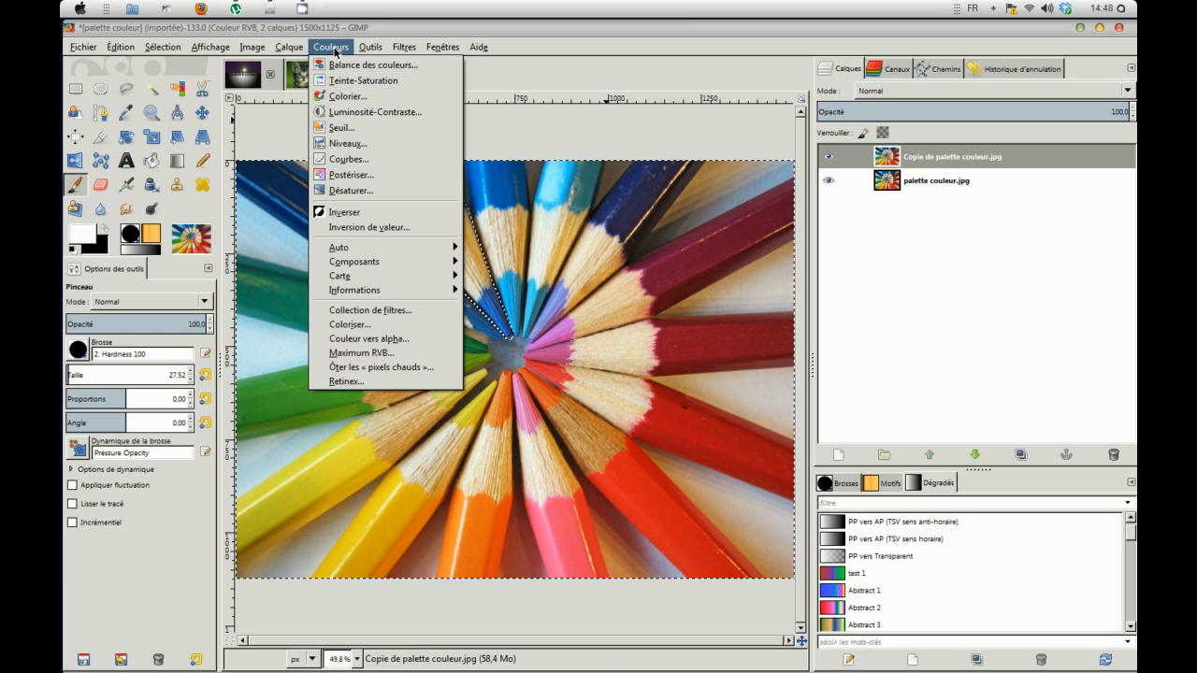
pyautogui.click(367, 194)
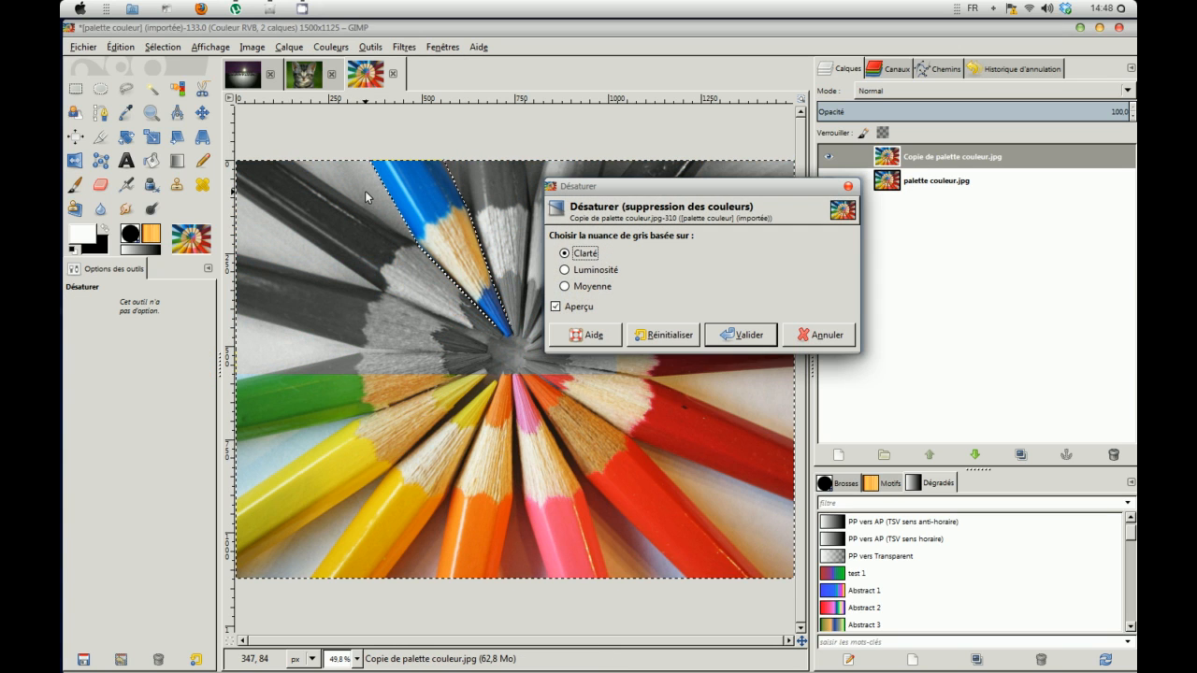
pyautogui.click(566, 270)
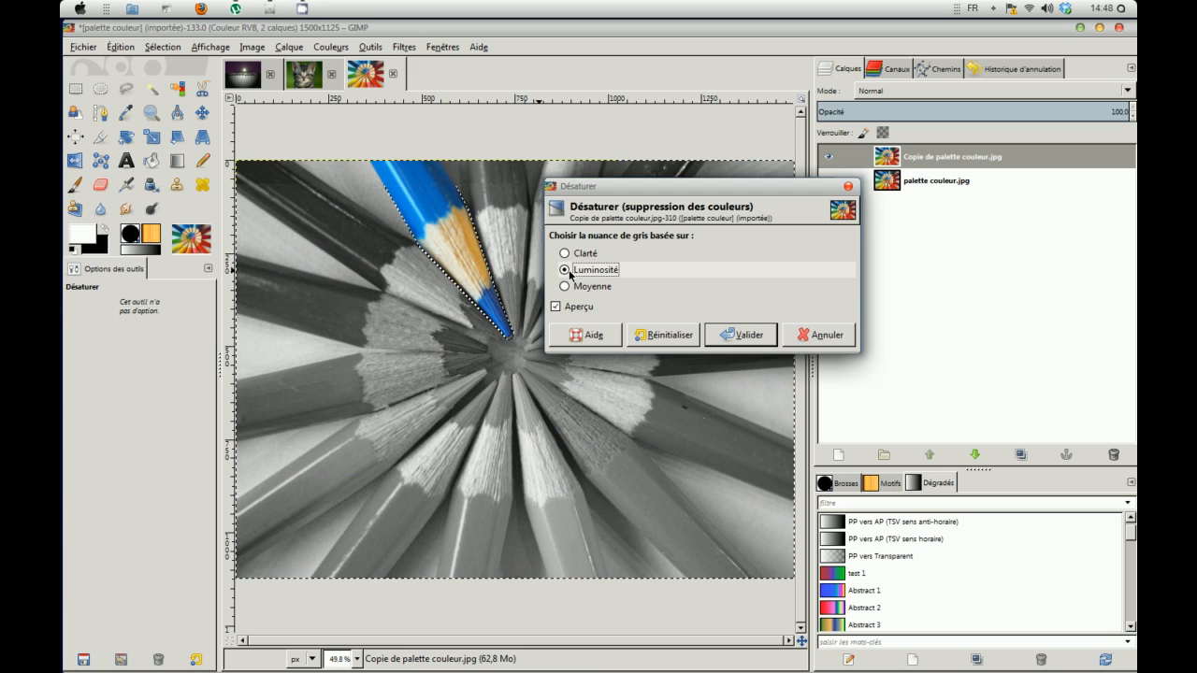
pyautogui.moveTo(608, 186); pyautogui.dragTo(739, 119)
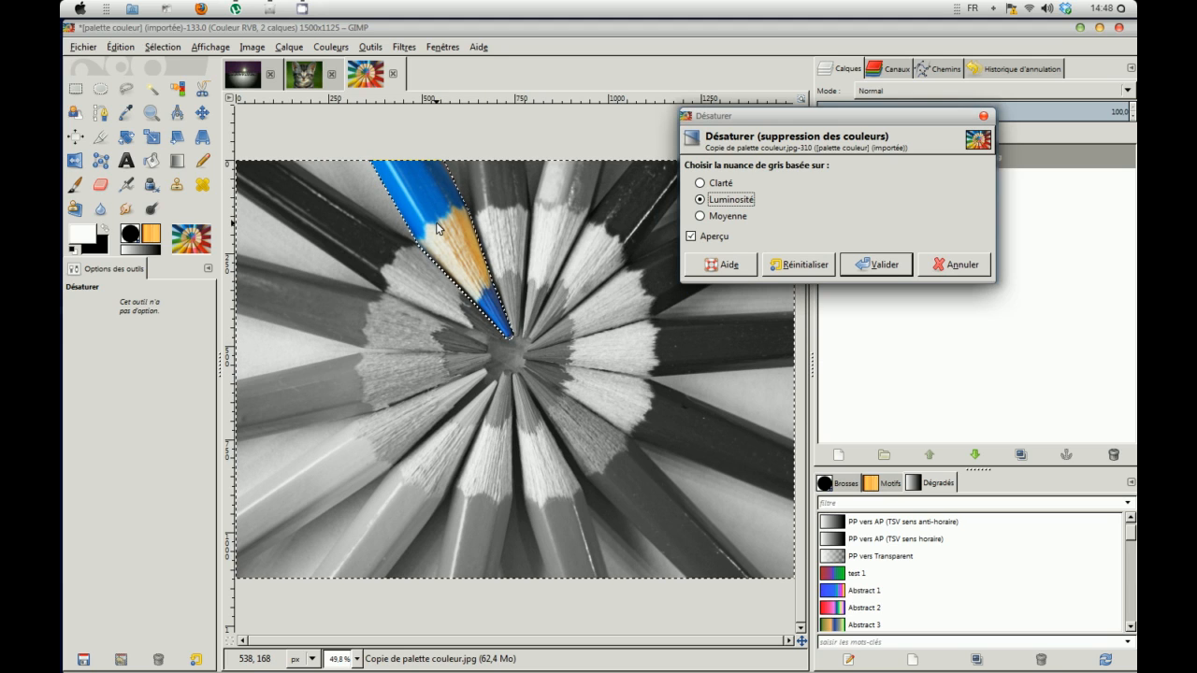
pyautogui.click(867, 266)
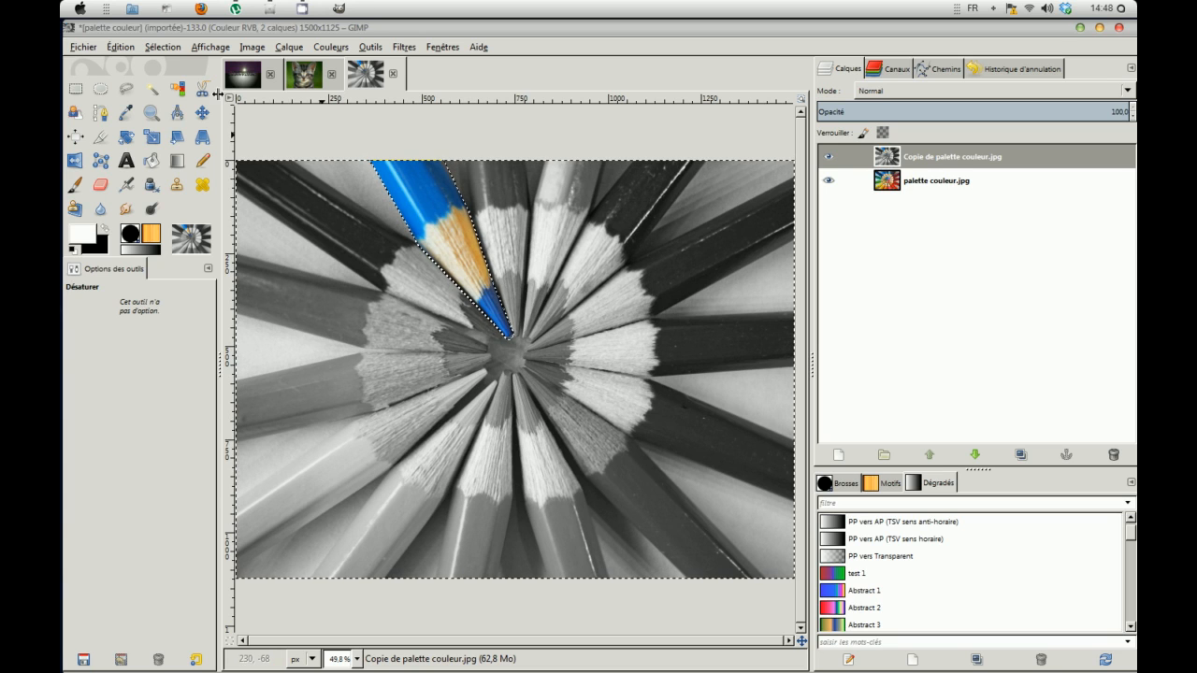
# Step: Clear the selection and switch to the Chat-chat kitten photo
pyautogui.click(162, 47)
pyautogui.click(182, 87)
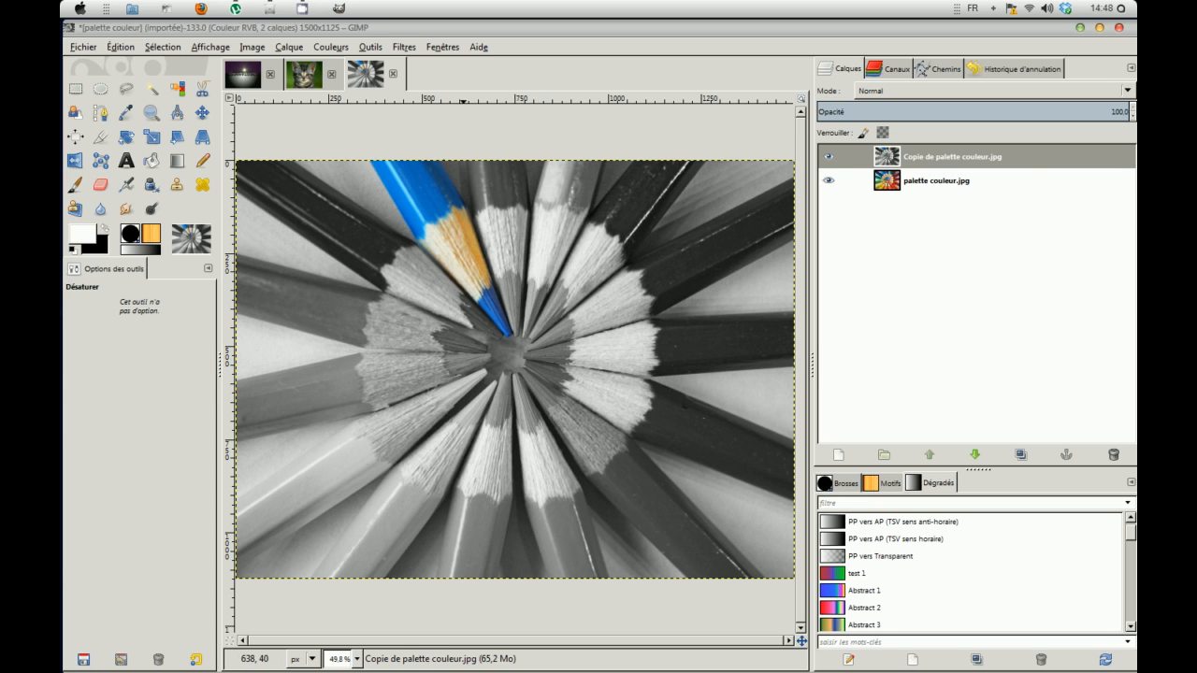
pyautogui.click(306, 76)
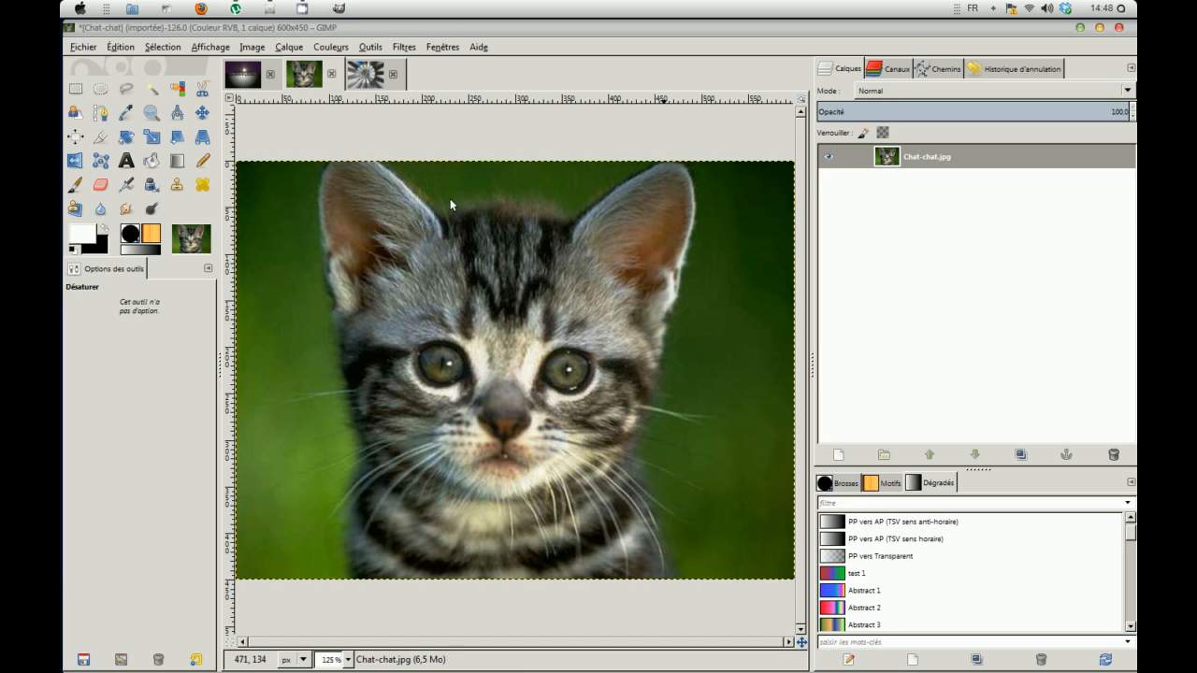
# Step: Duplicate the kitten photo layer and cover the image with quick mask
pyautogui.click(1020, 455)
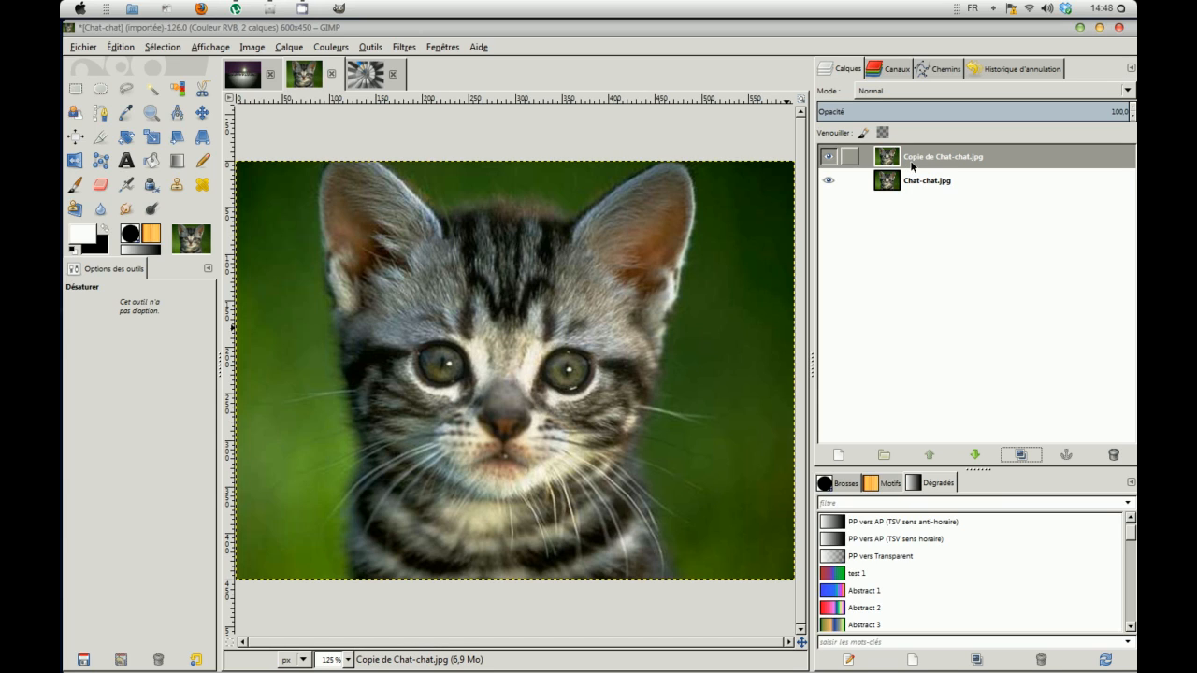
pyautogui.click(157, 50)
pyautogui.click(191, 292)
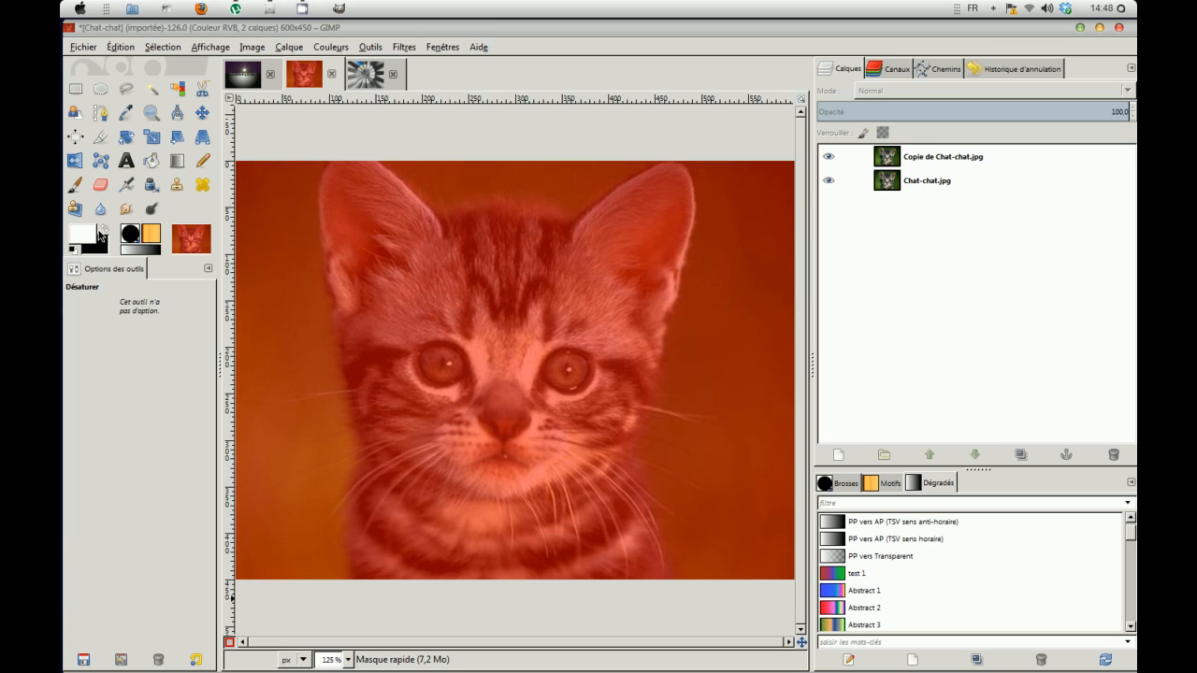
# Step: Zoom to 400% and paint both kitten eyes white to clear them of the mask
pyautogui.click(74, 185)
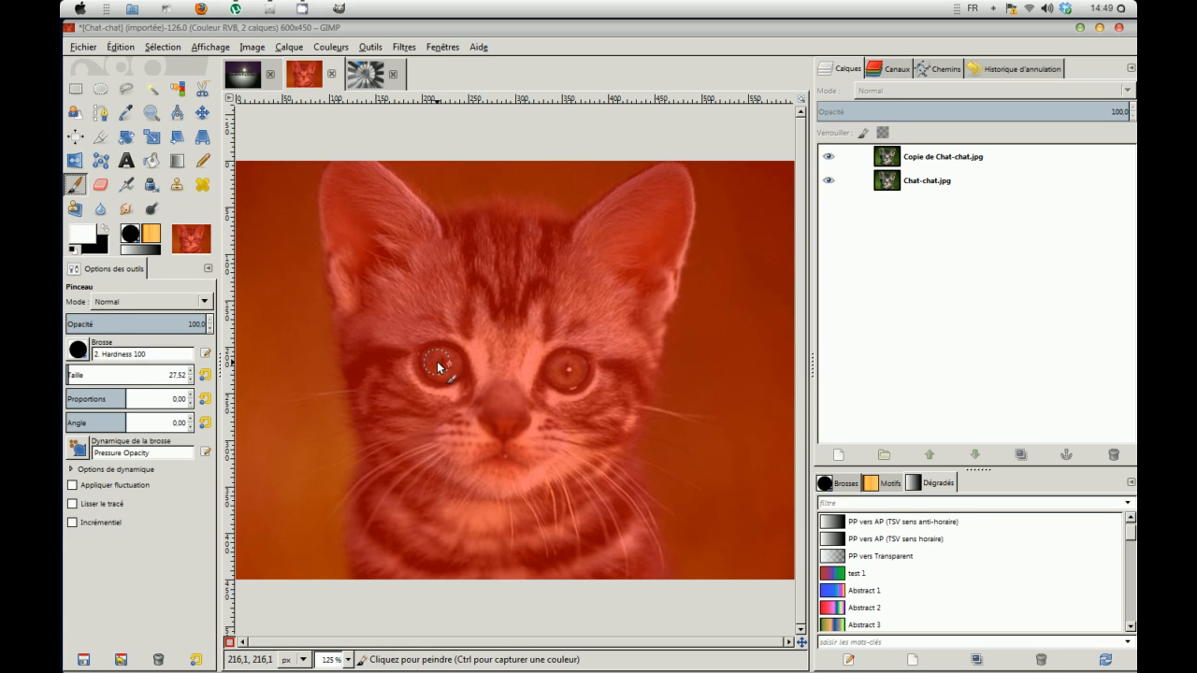
pyautogui.scroll(4, 438, 362)
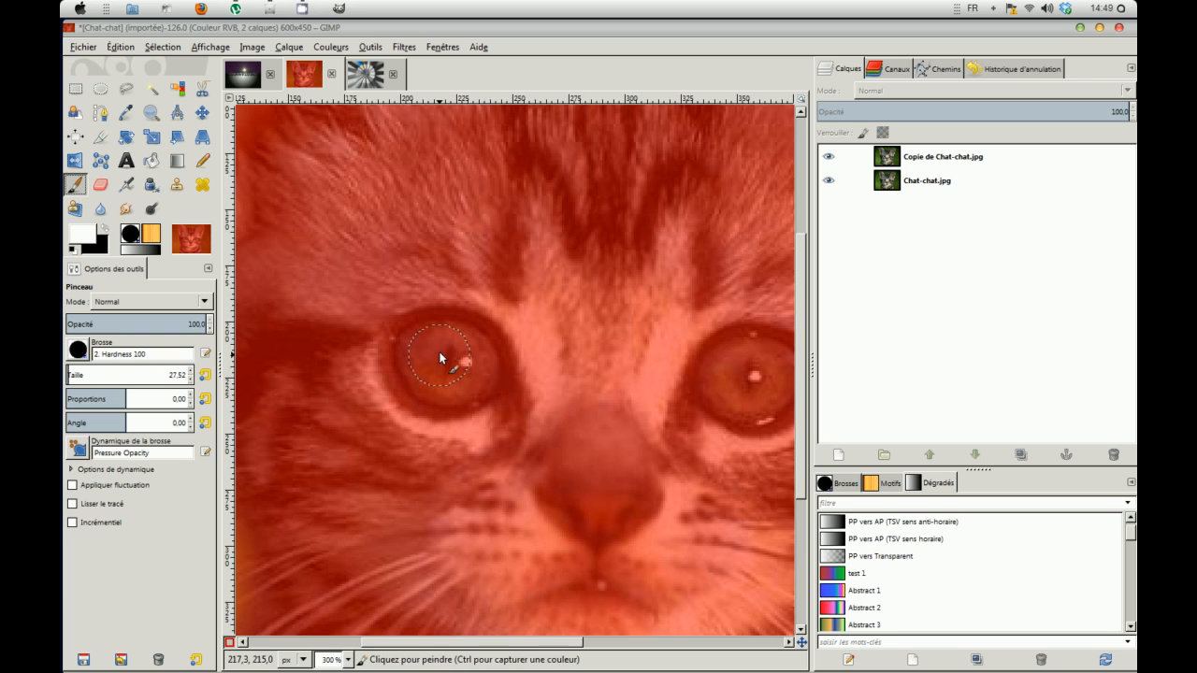
pyautogui.moveTo(437, 352)
pyautogui.mouseDown()
pyautogui.moveTo(416, 360)
pyautogui.moveTo(430, 373)
pyautogui.moveTo(412, 386)
pyautogui.moveTo(480, 381)
pyautogui.moveTo(465, 356)
pyautogui.moveTo(479, 376)
pyautogui.mouseUp()
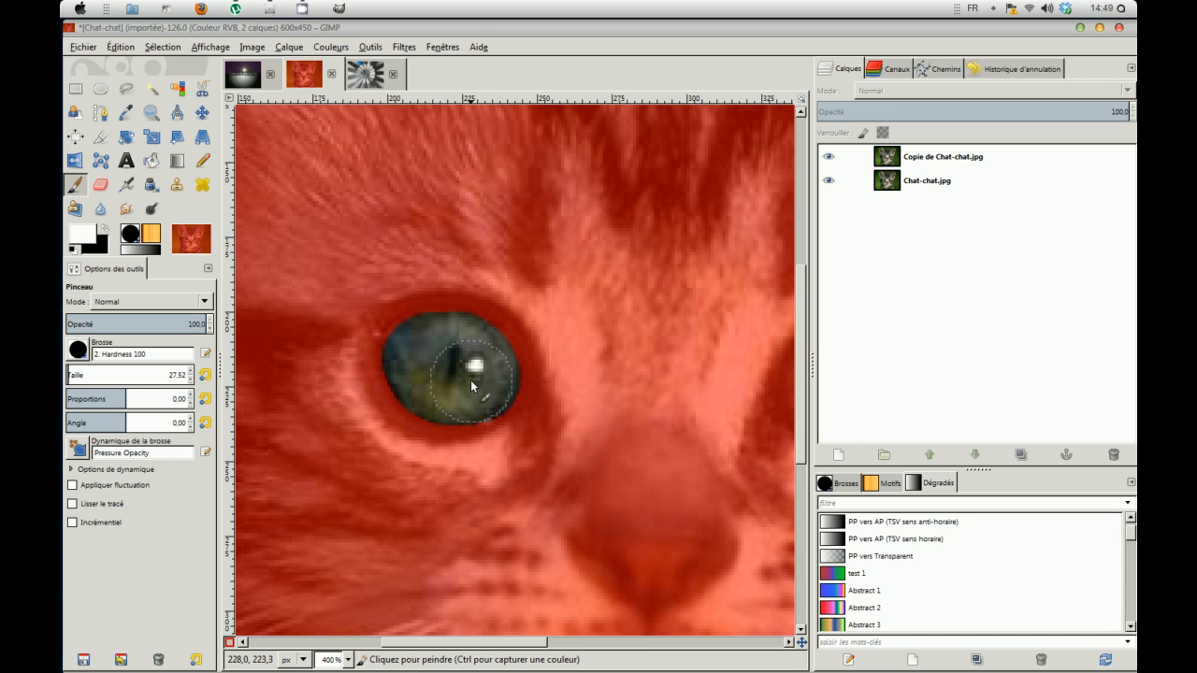
pyautogui.moveTo(524, 301); pyautogui.dragTo(307, 355)
pyautogui.moveTo(690, 413)
pyautogui.mouseDown()
pyautogui.moveTo(445, 367)
pyautogui.moveTo(438, 391)
pyautogui.moveTo(484, 388)
pyautogui.moveTo(488, 365)
pyautogui.moveTo(474, 361)
pyautogui.moveTo(439, 365)
pyautogui.moveTo(456, 391)
pyautogui.mouseUp()
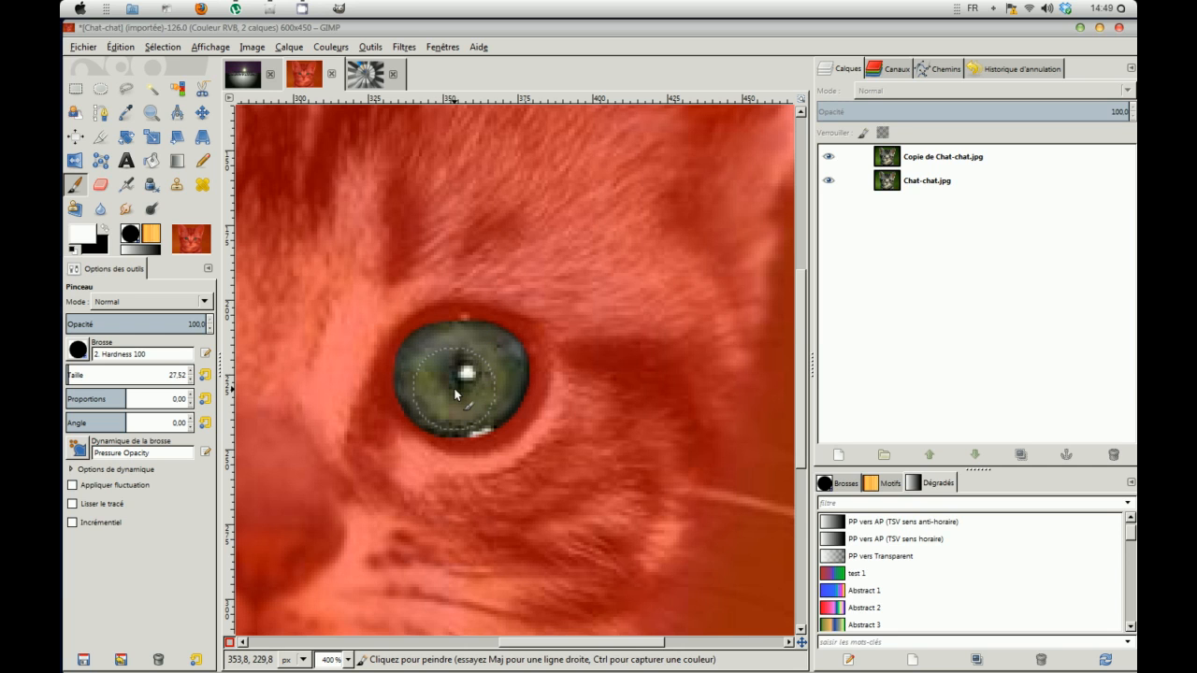
pyautogui.keyDown('ctrl'); pyautogui.scroll(-5, 508, 234); pyautogui.keyUp('ctrl')
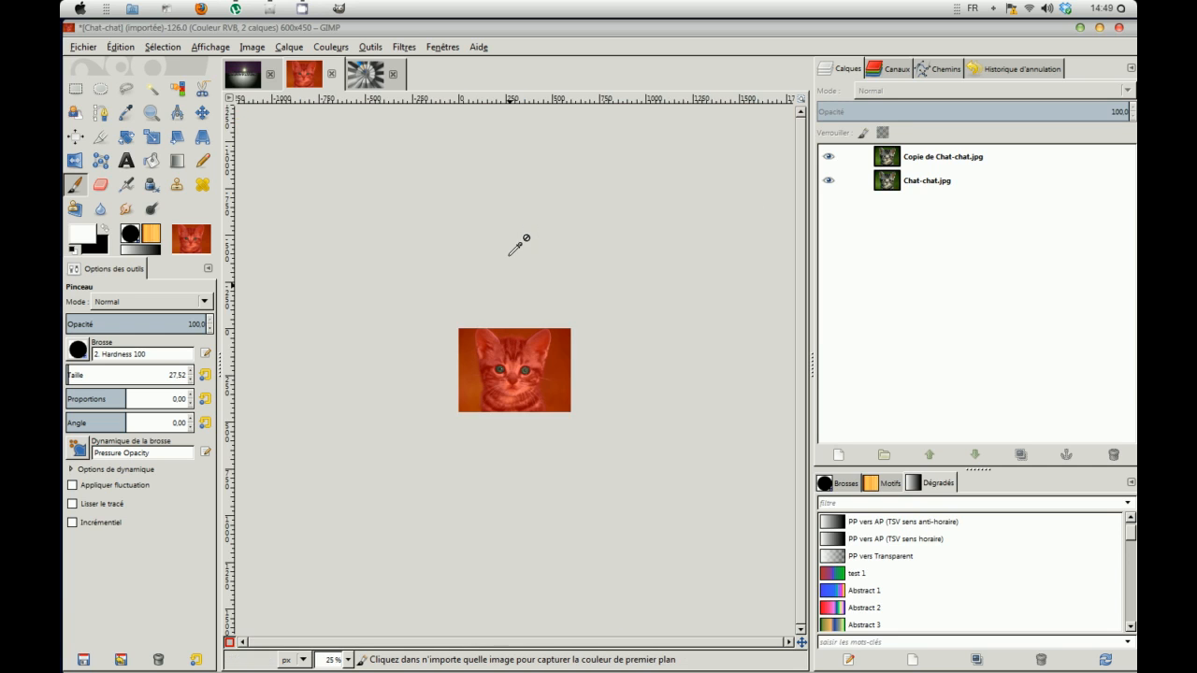
pyautogui.keyDown('ctrl'); pyautogui.scroll(1, 508, 256); pyautogui.keyUp('ctrl')
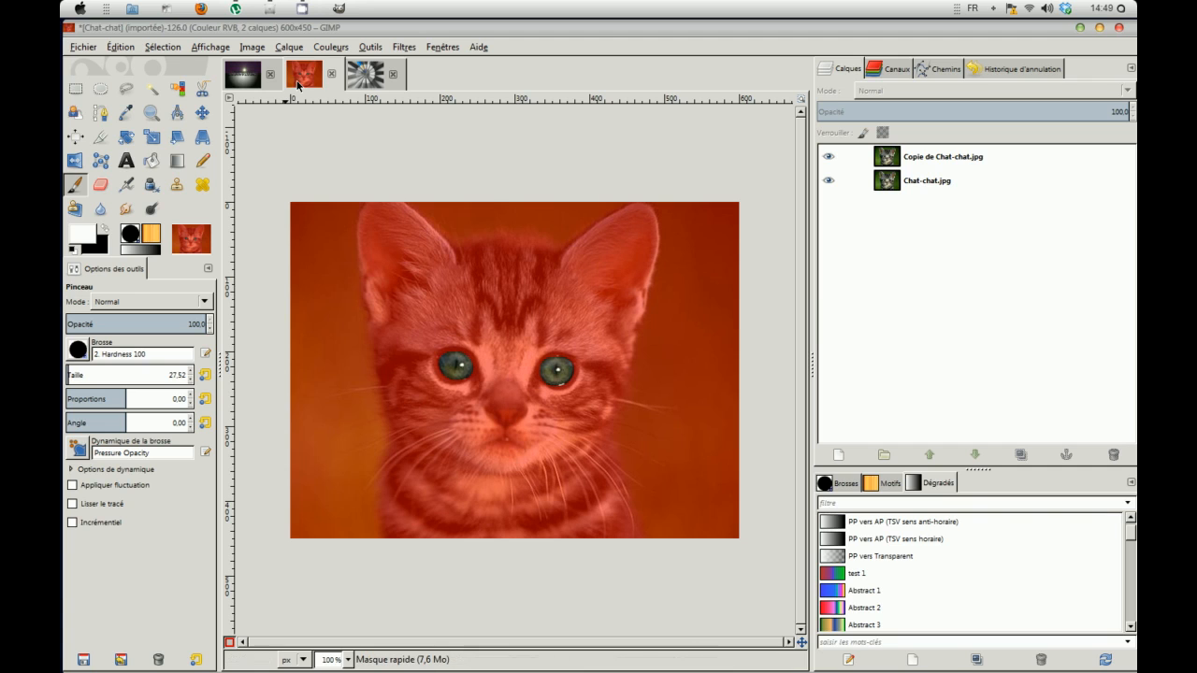
# Step: Turn quick mask off and invert the selection to everything but the eyes
pyautogui.click(179, 47)
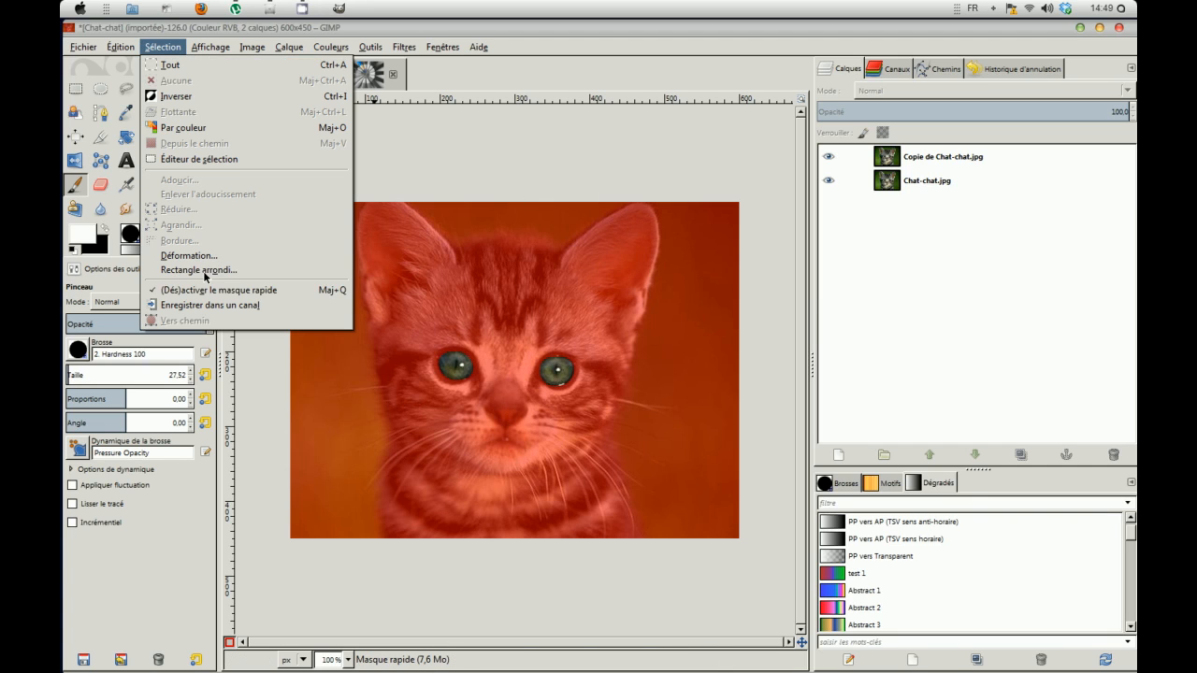
pyautogui.click(205, 289)
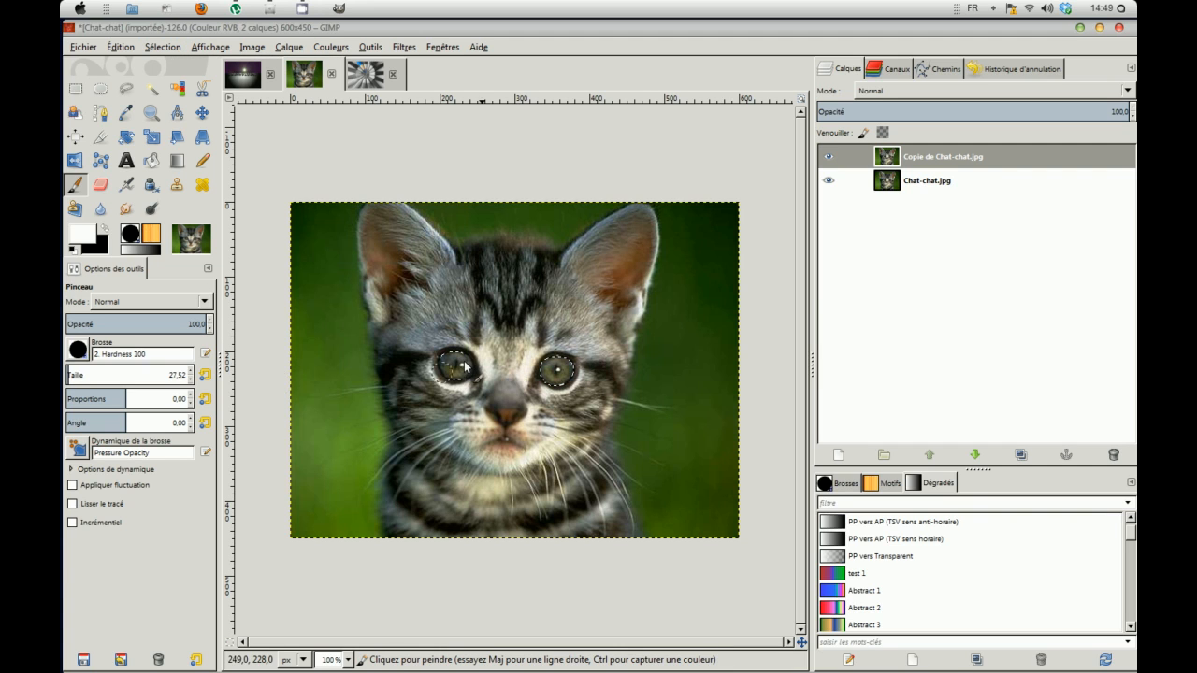
pyautogui.click(162, 52)
pyautogui.click(174, 96)
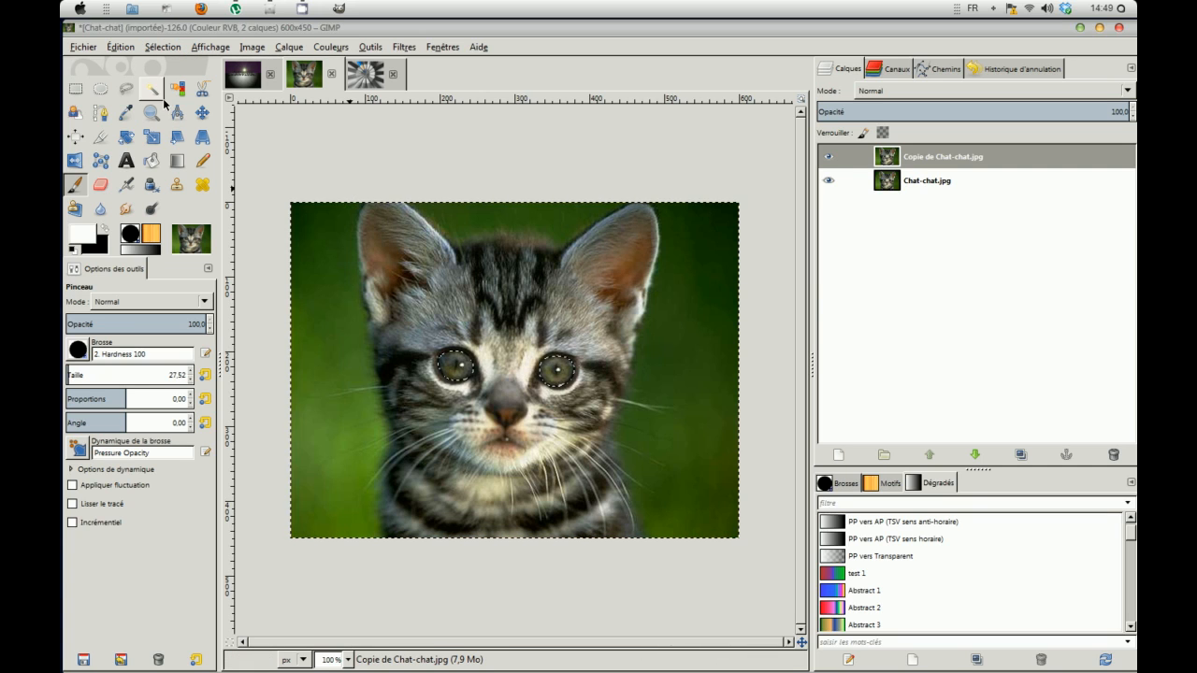
# Step: Desaturate the kitten copy layer by Luminosité around the eyes
pyautogui.click(371, 47)
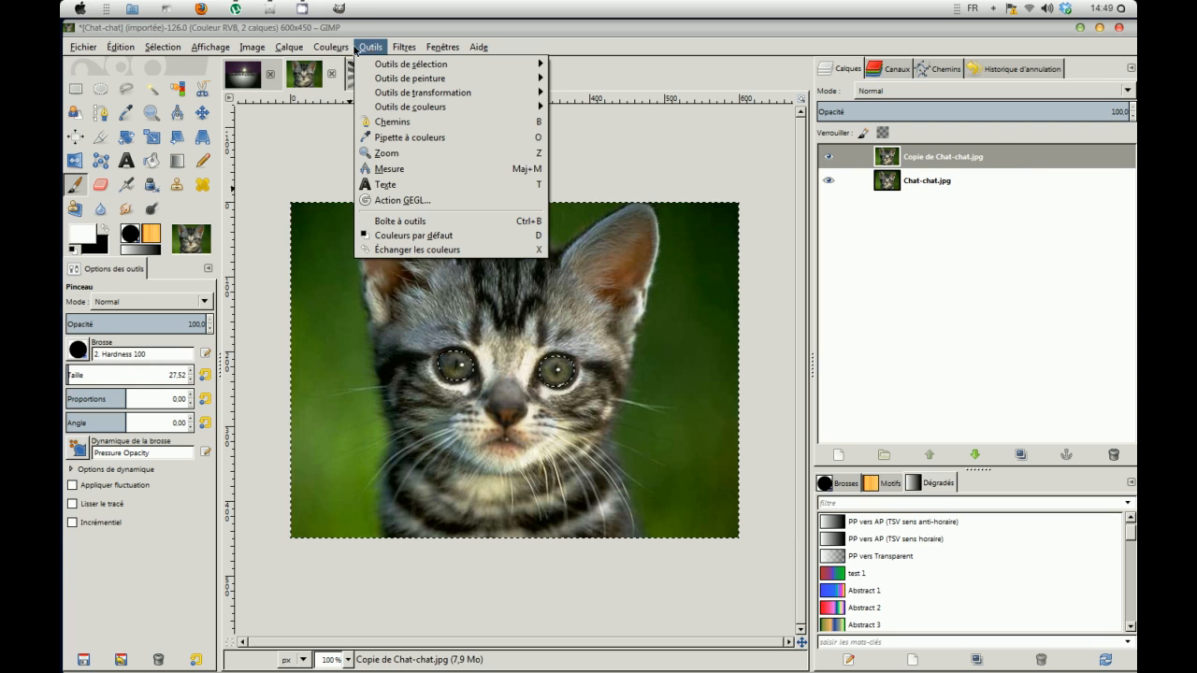
pyautogui.moveTo(346, 50)
pyautogui.click(346, 192)
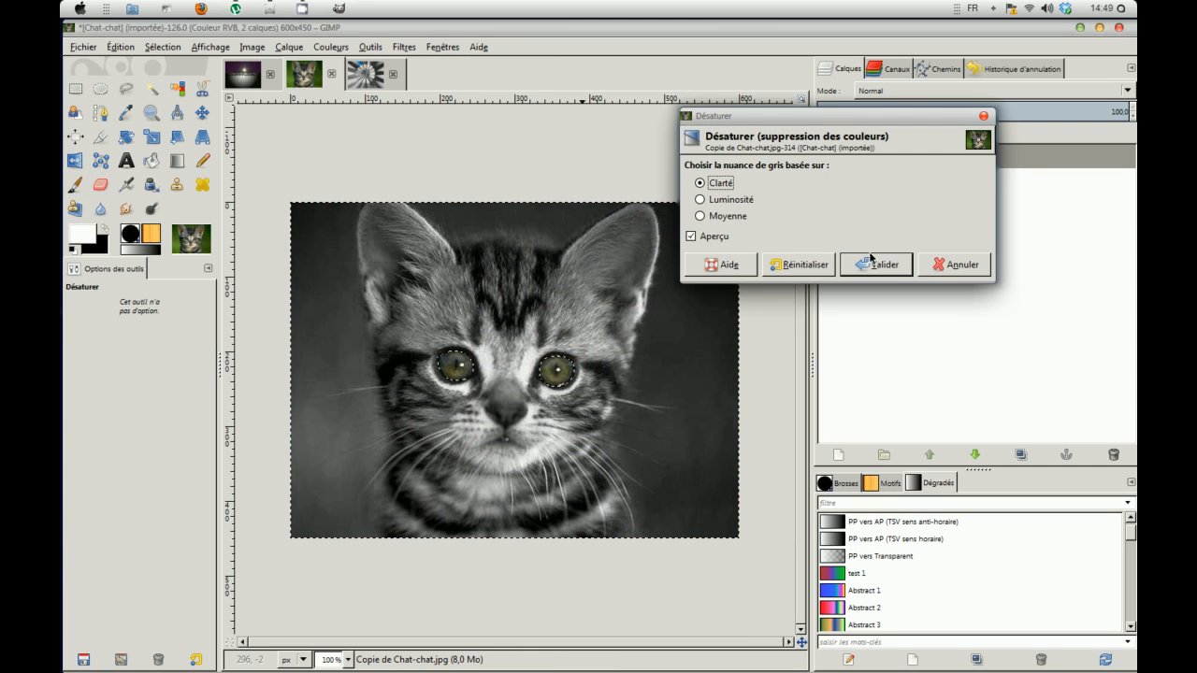
pyautogui.click(706, 203)
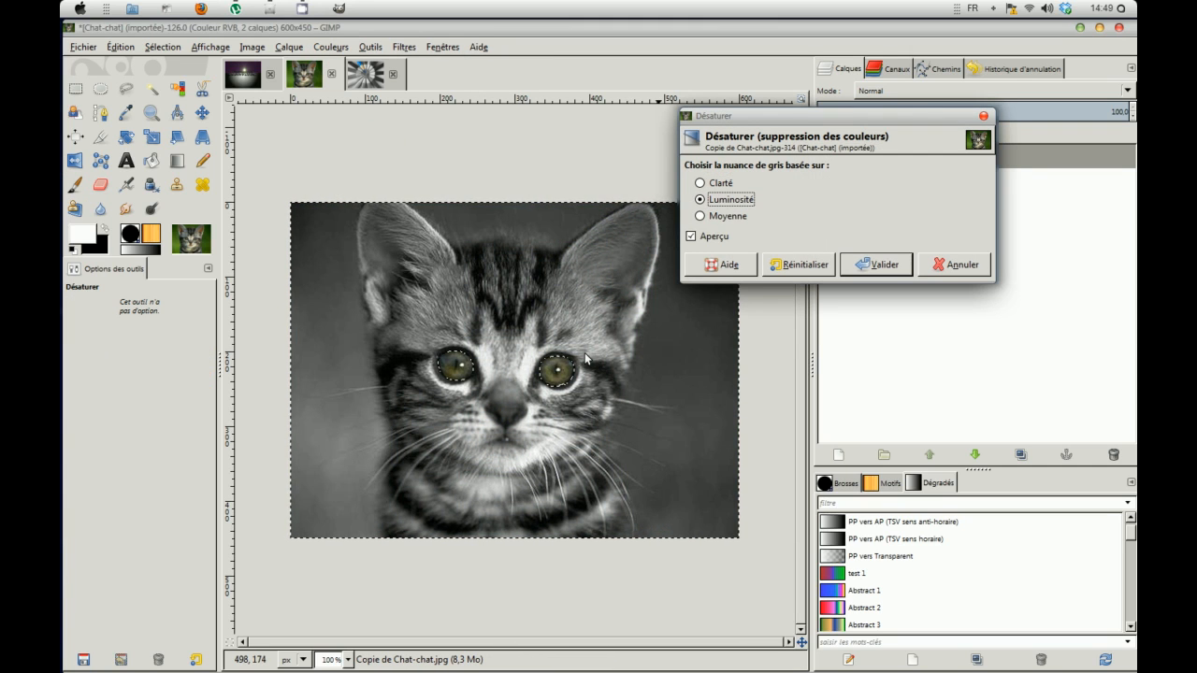
pyautogui.click(876, 265)
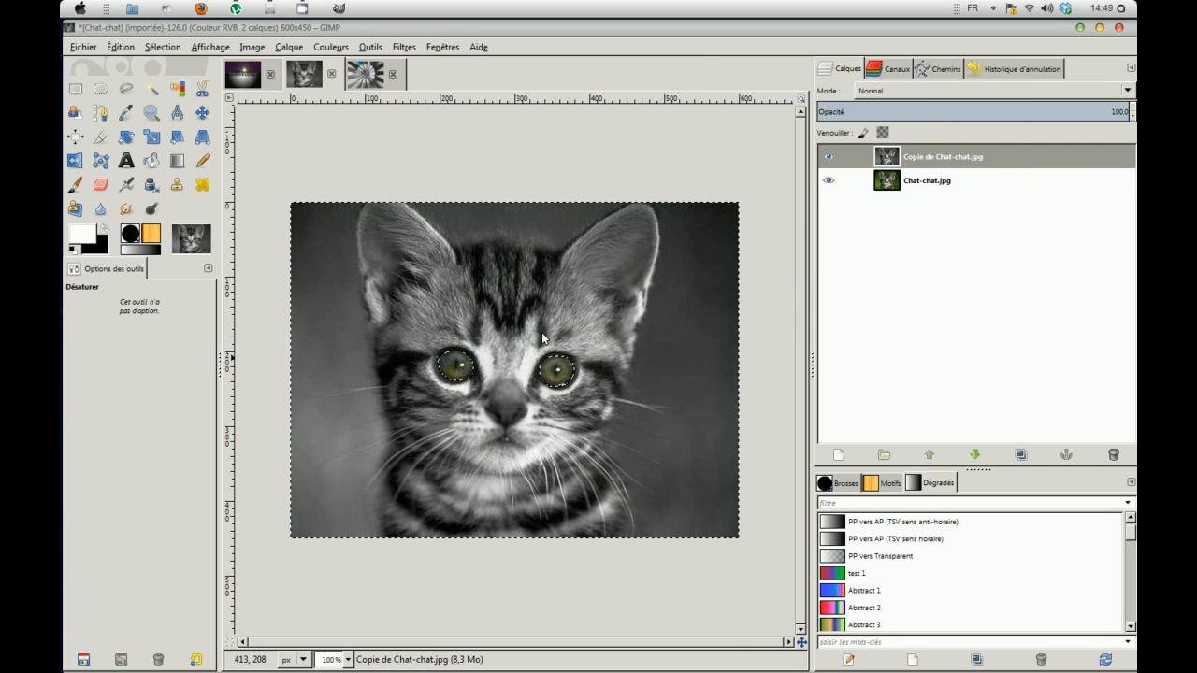
pyautogui.click(162, 47)
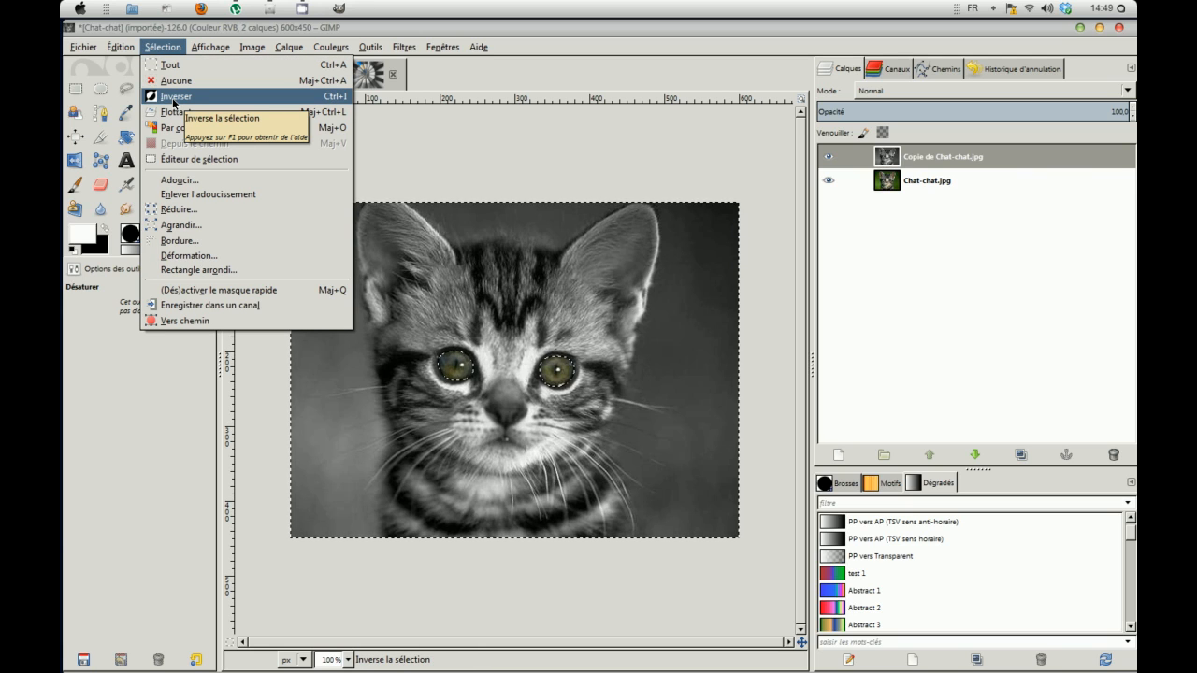
# Step: Reselect the eyes, colourize them at hue 183, saturation 64, then deselect
pyautogui.click(172, 97)
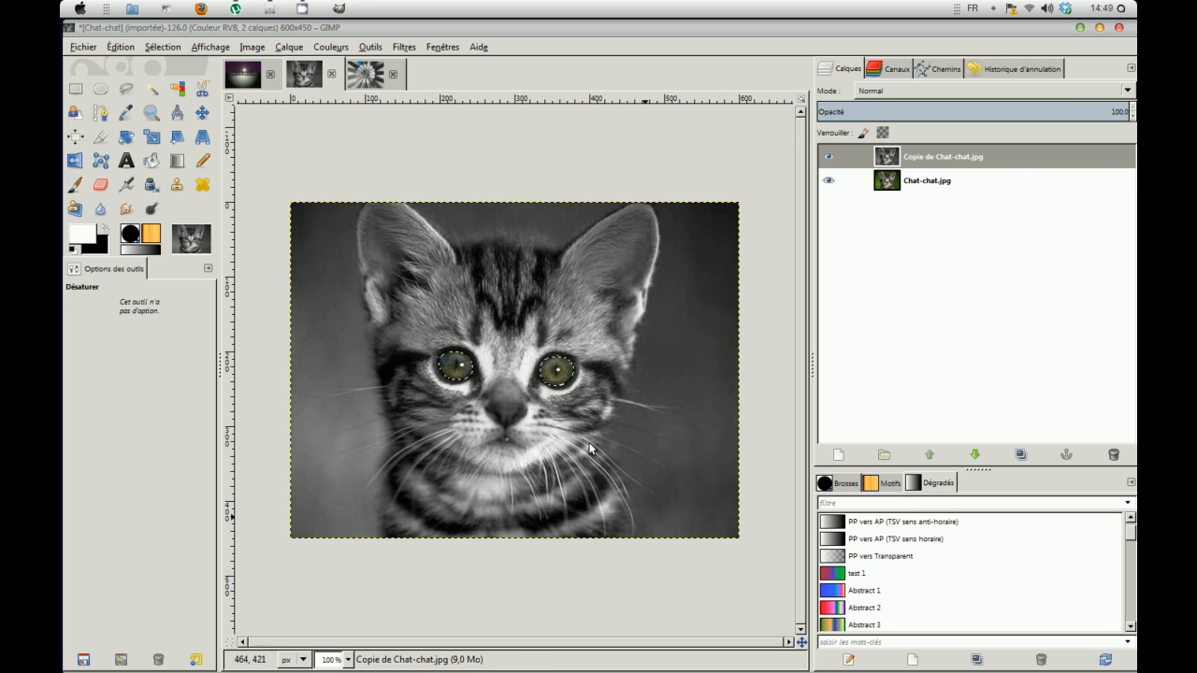
pyautogui.click(342, 50)
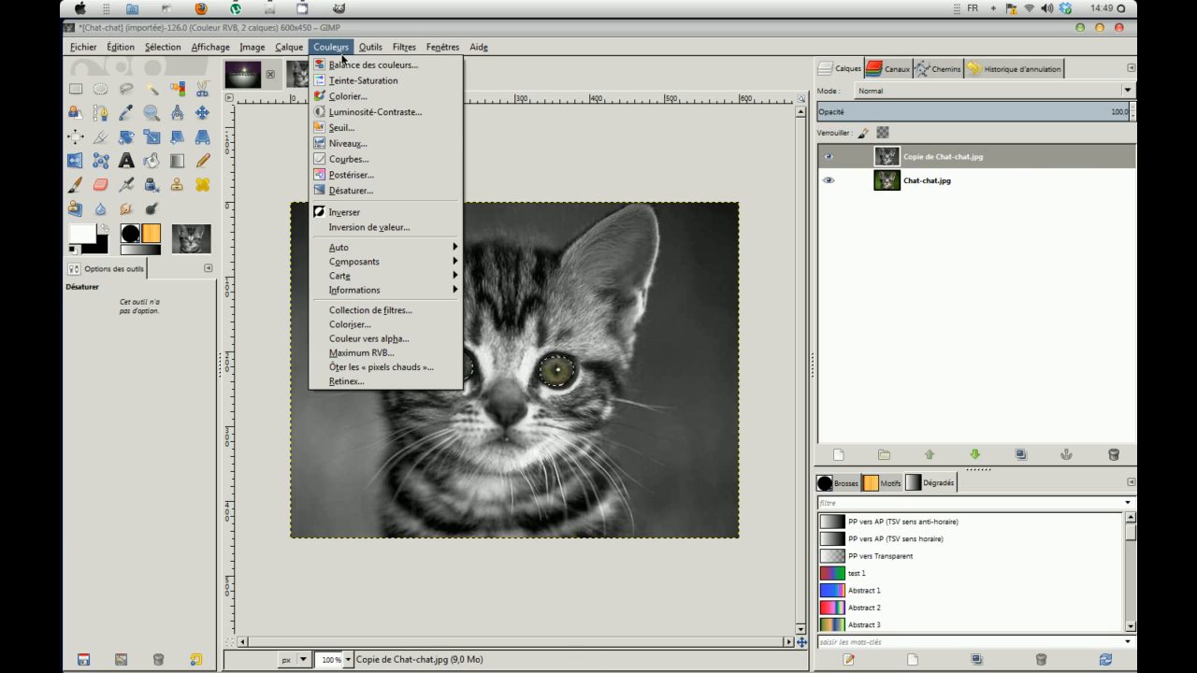
pyautogui.click(339, 95)
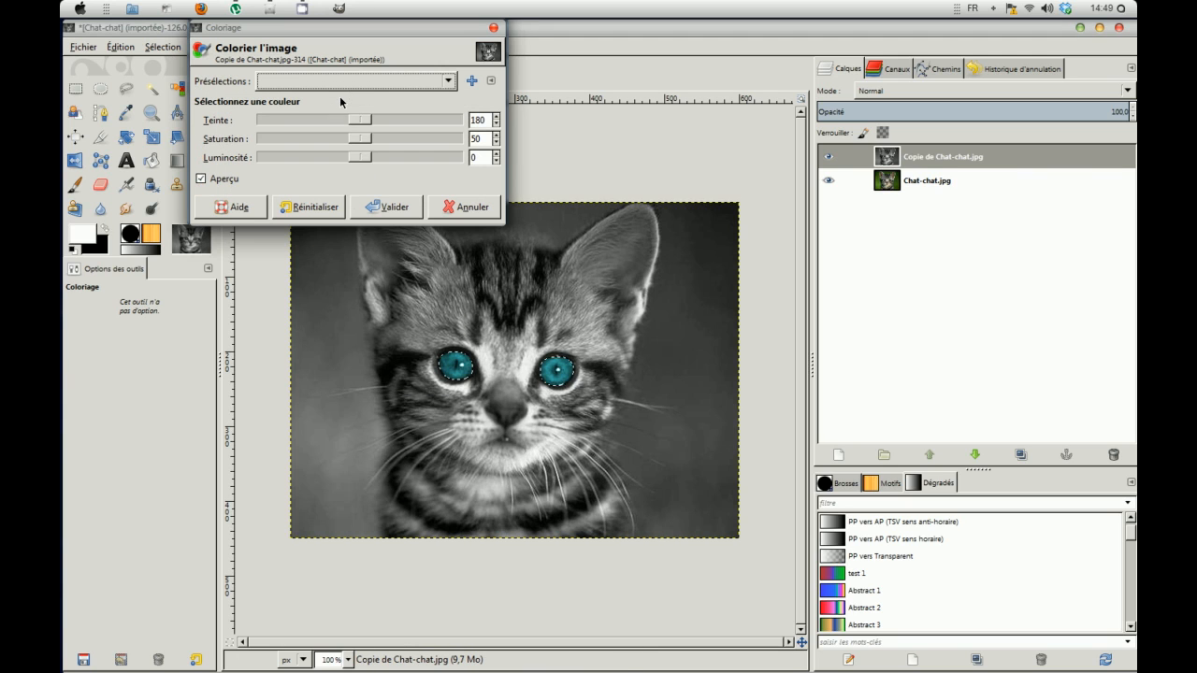
pyautogui.moveTo(364, 127); pyautogui.dragTo(384, 140)
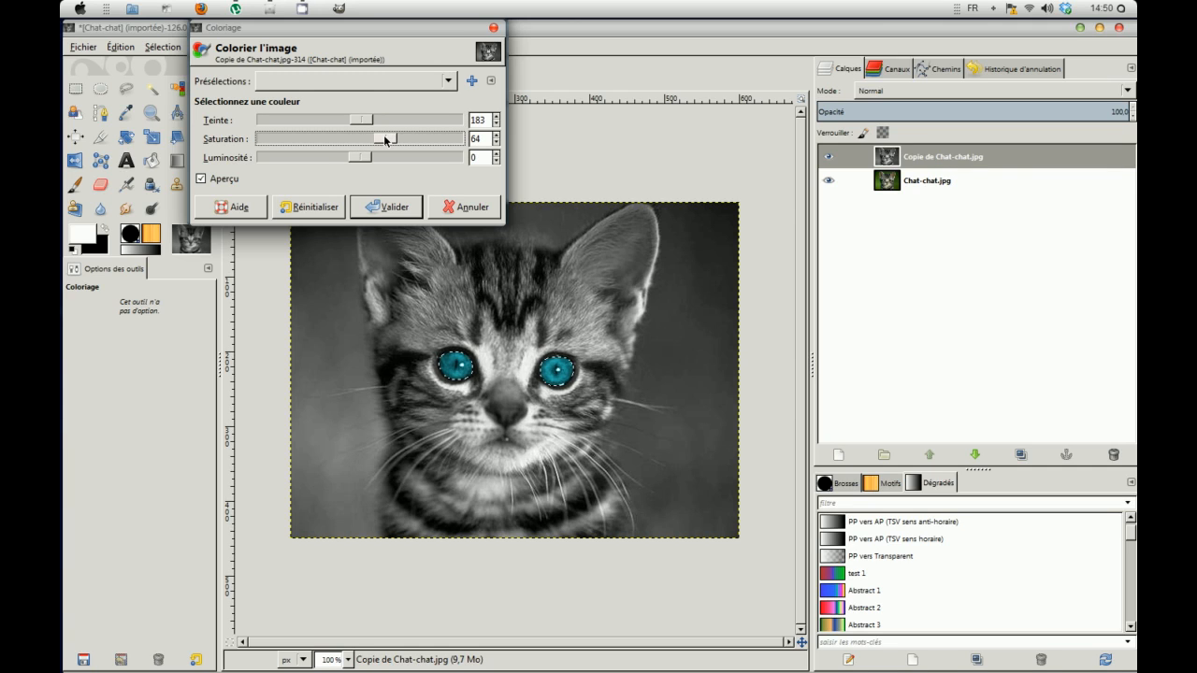
pyautogui.click(401, 210)
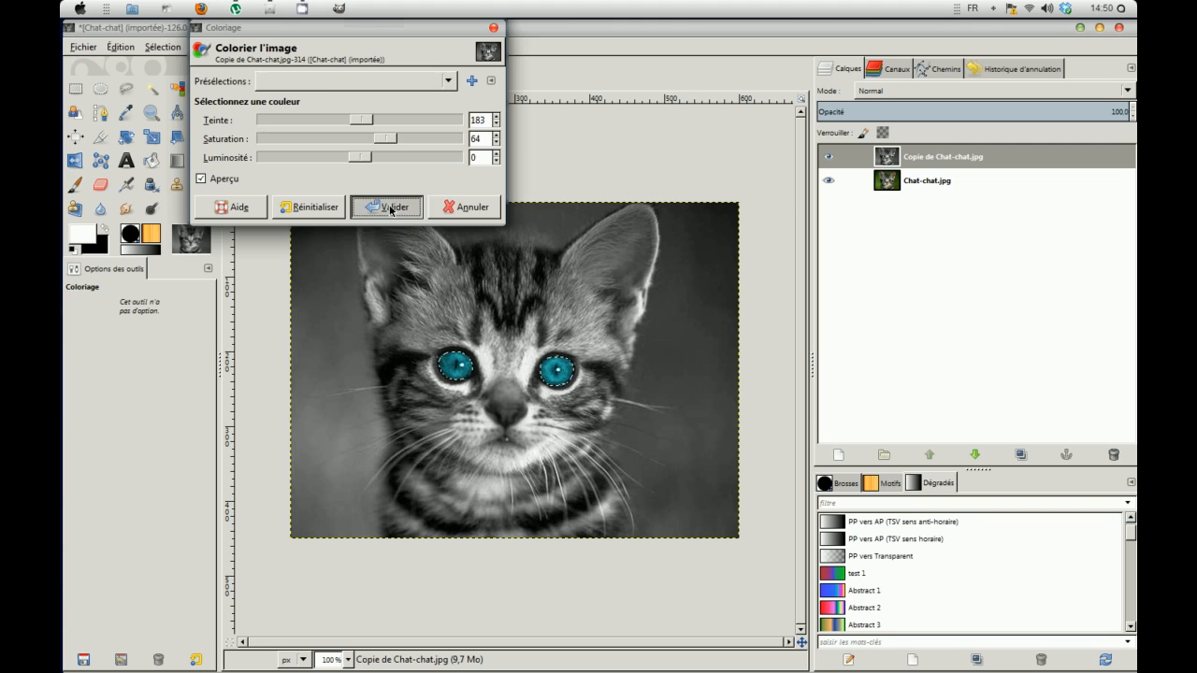
pyautogui.click(163, 46)
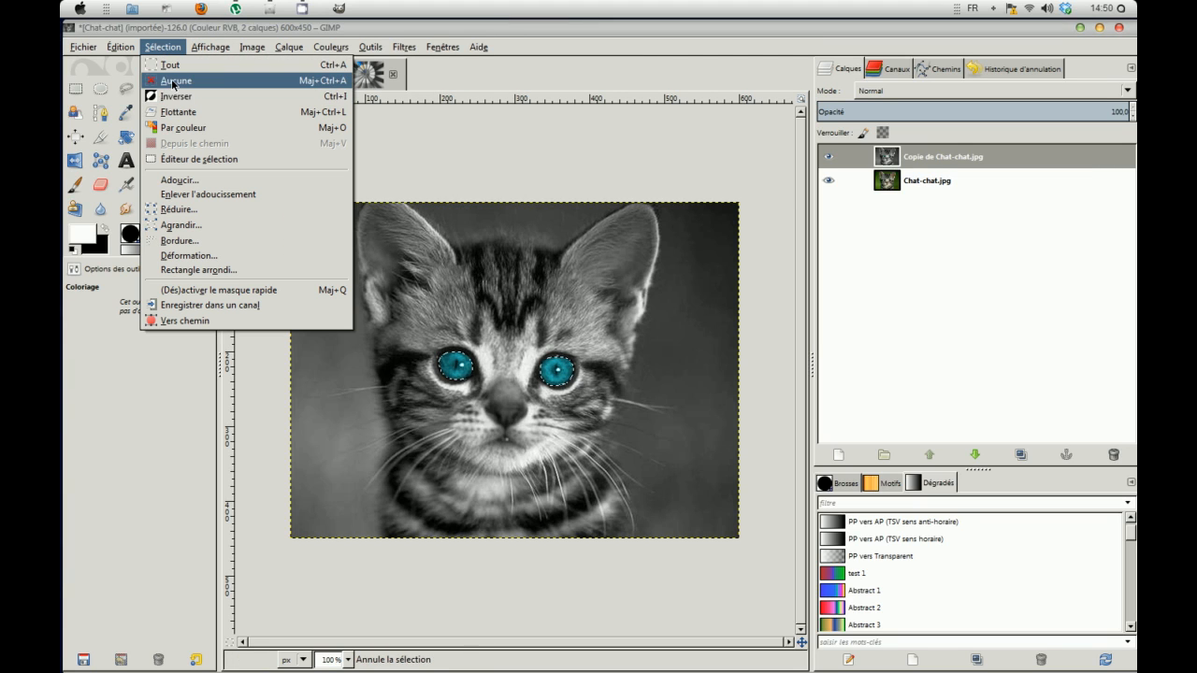
pyautogui.click(173, 82)
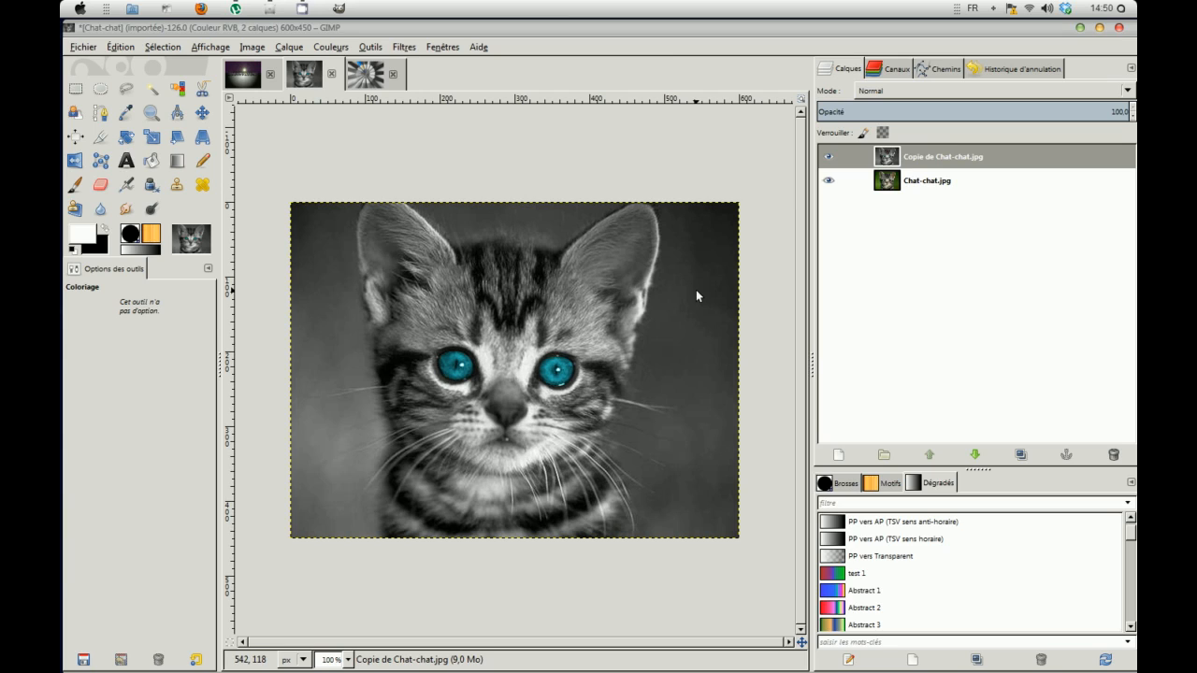